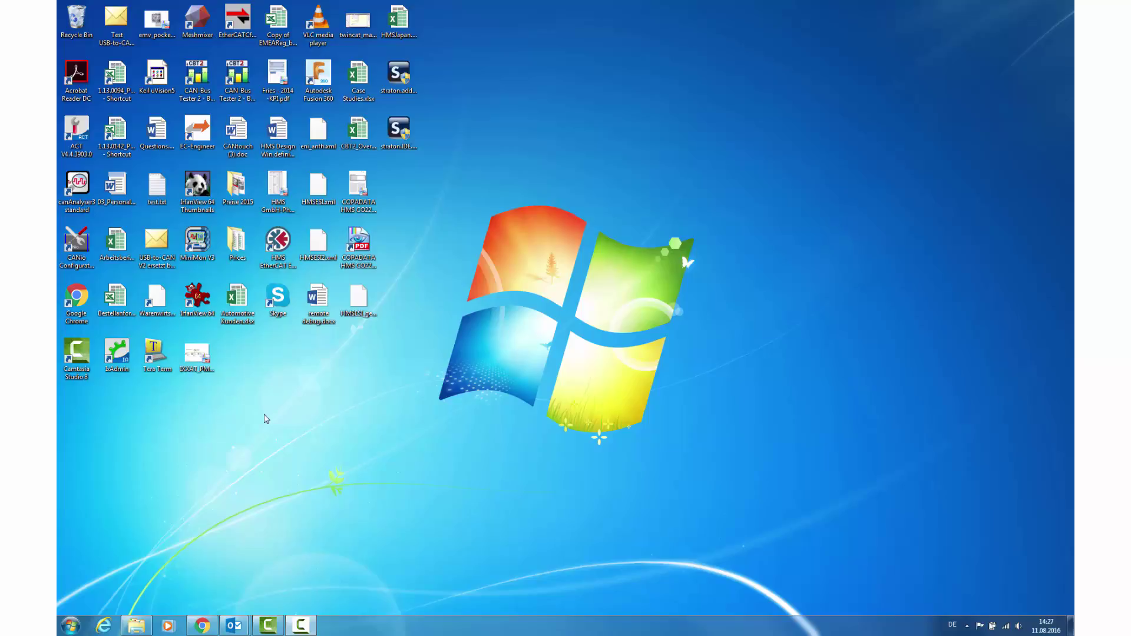
Launch canAnalyser3 standard from the IXXAT folder in the Start menu's All Programs list.
left_click(71, 625)
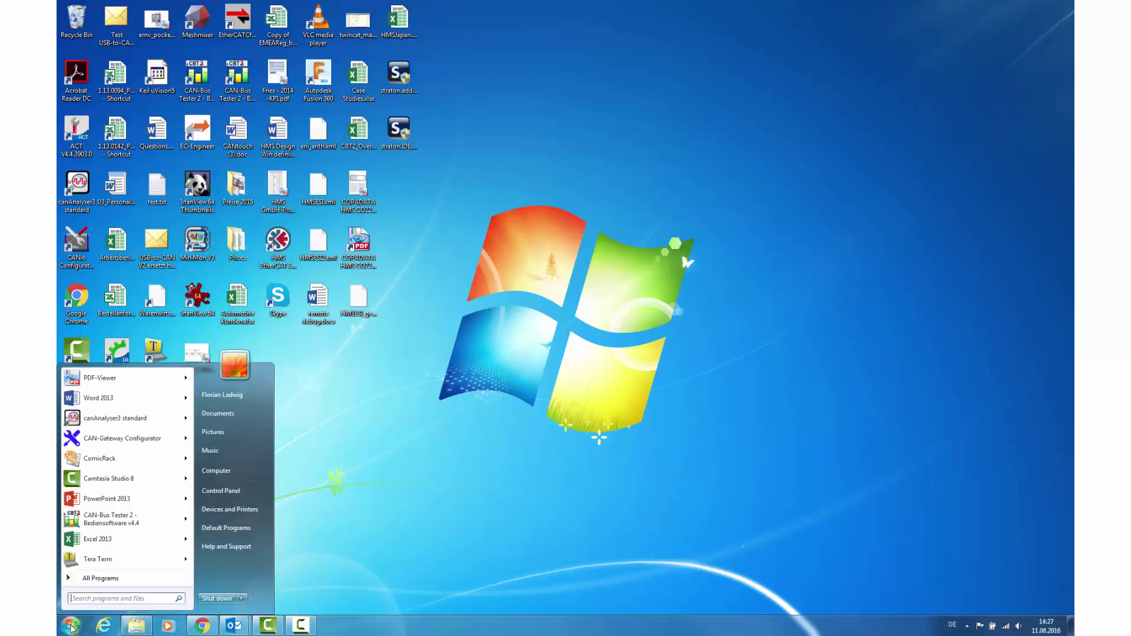
left_click(84, 579)
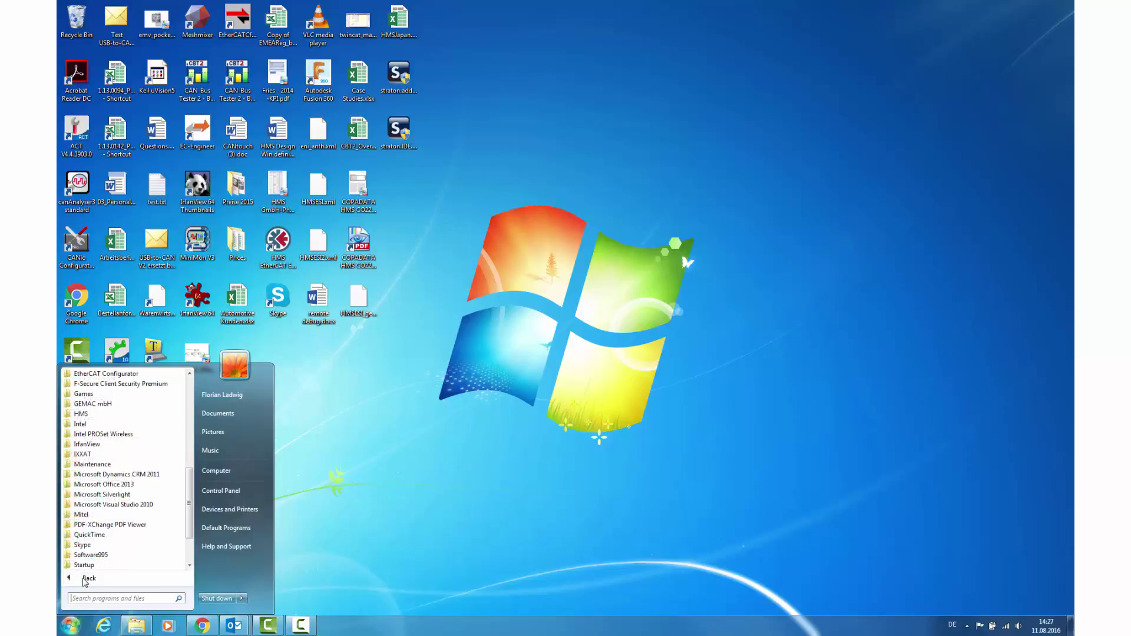
left_click(107, 455)
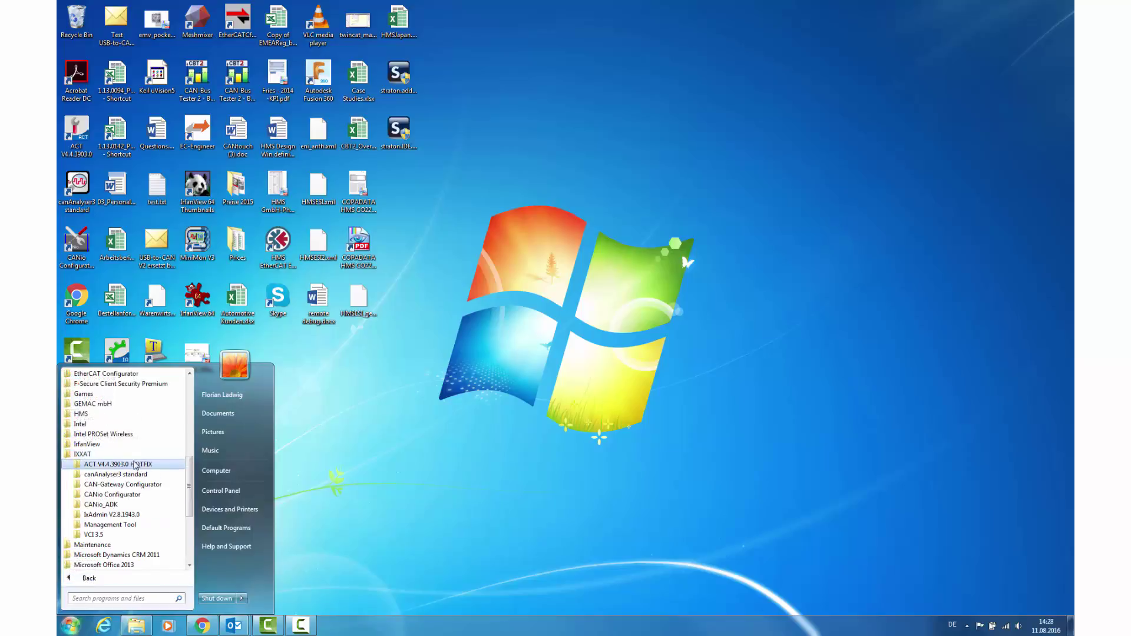
left_click(144, 475)
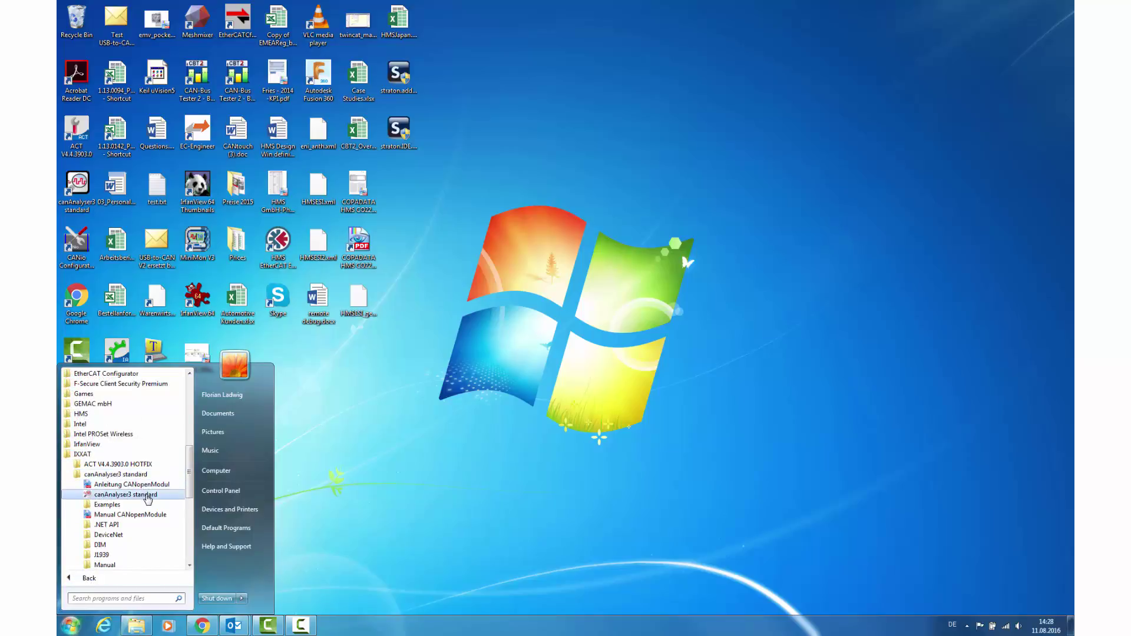
left_click(143, 495)
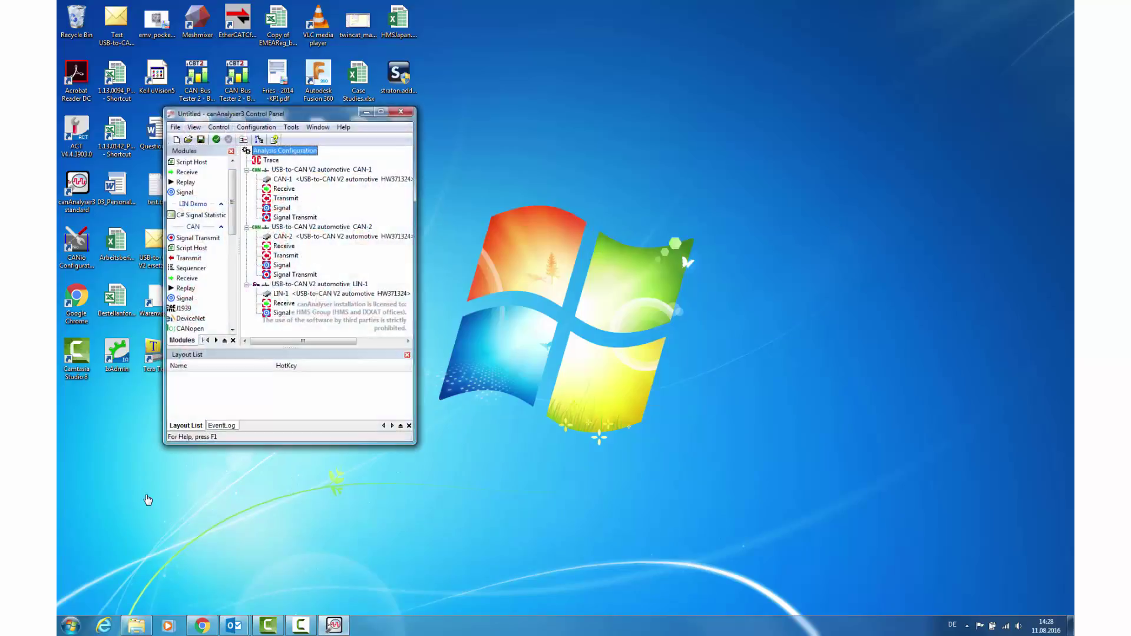
Open the EKG.c30 configuration file through File > Open.
left_click(175, 127)
left_click(194, 127)
left_click(175, 127)
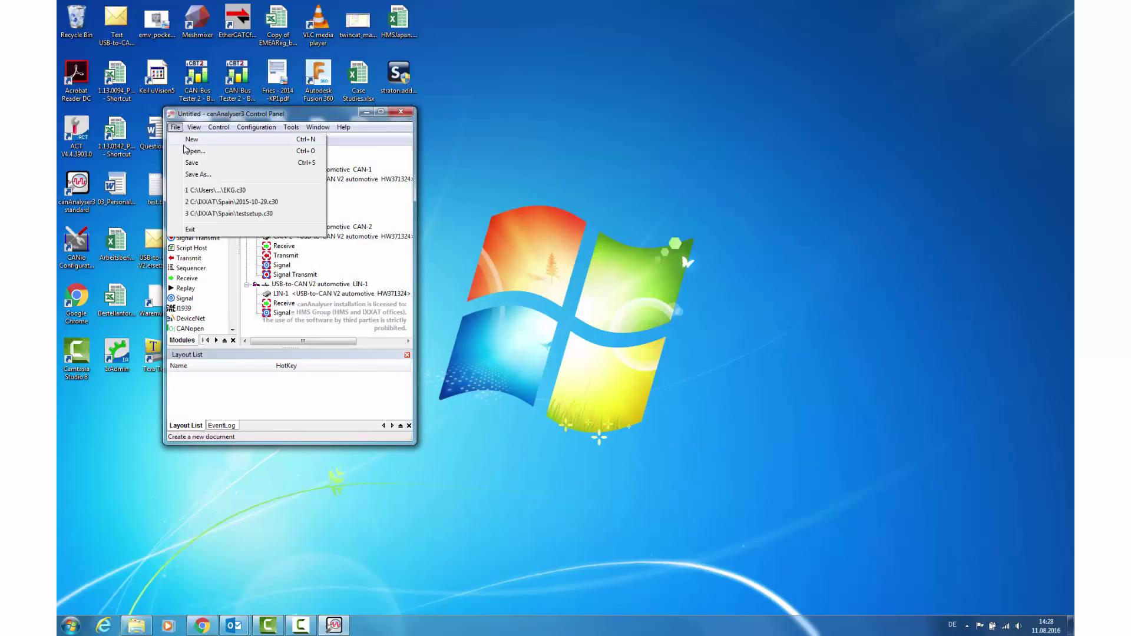
left_click(194, 151)
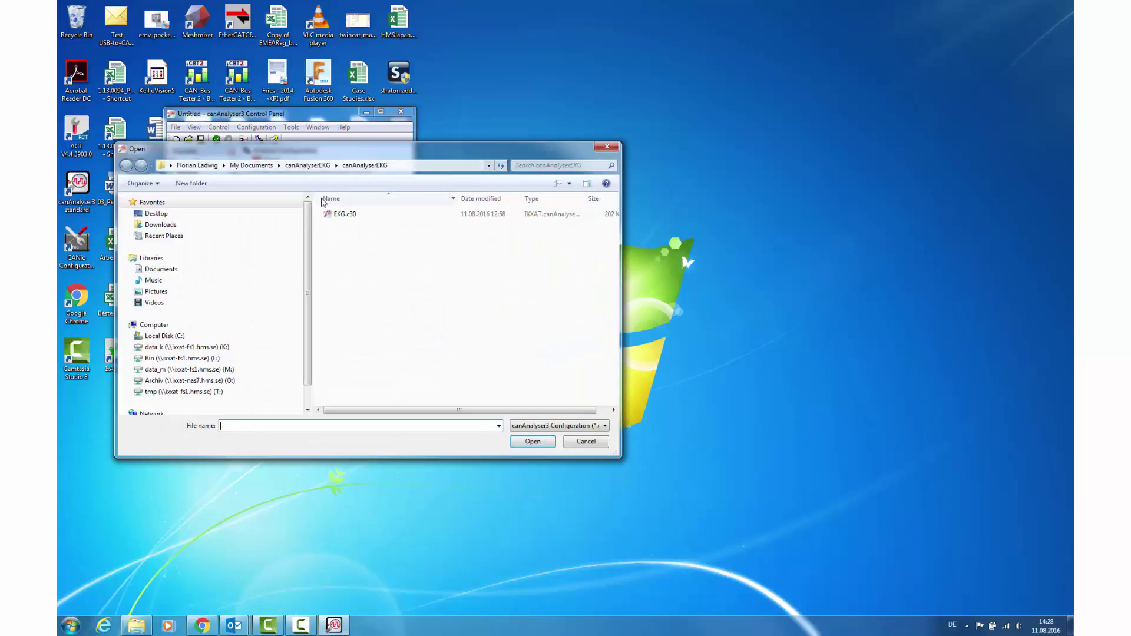
left_click(344, 214)
left_click(532, 441)
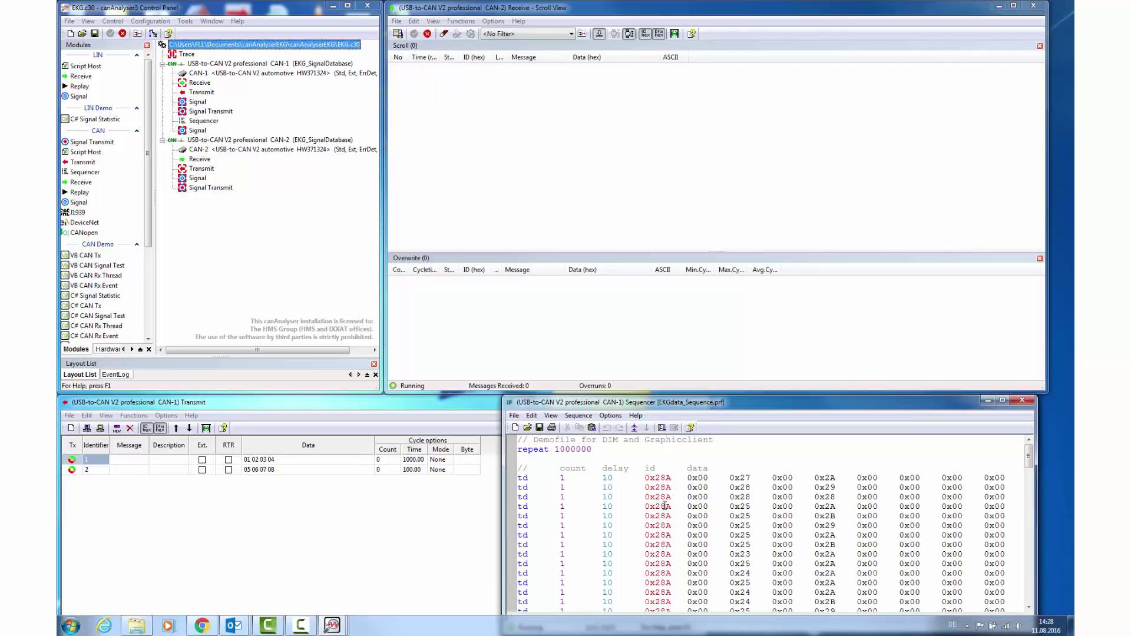
Load the EKGdata_Sequence.prf profile into the CAN-1 Sequencer.
left_click(513, 416)
left_click(533, 439)
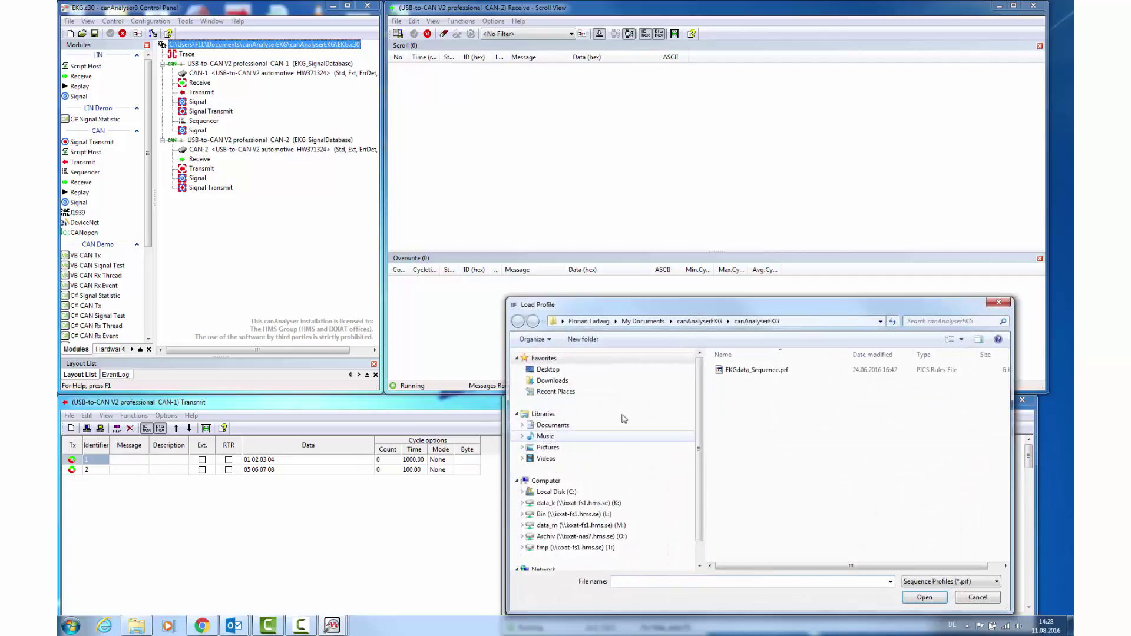
left_click(752, 371)
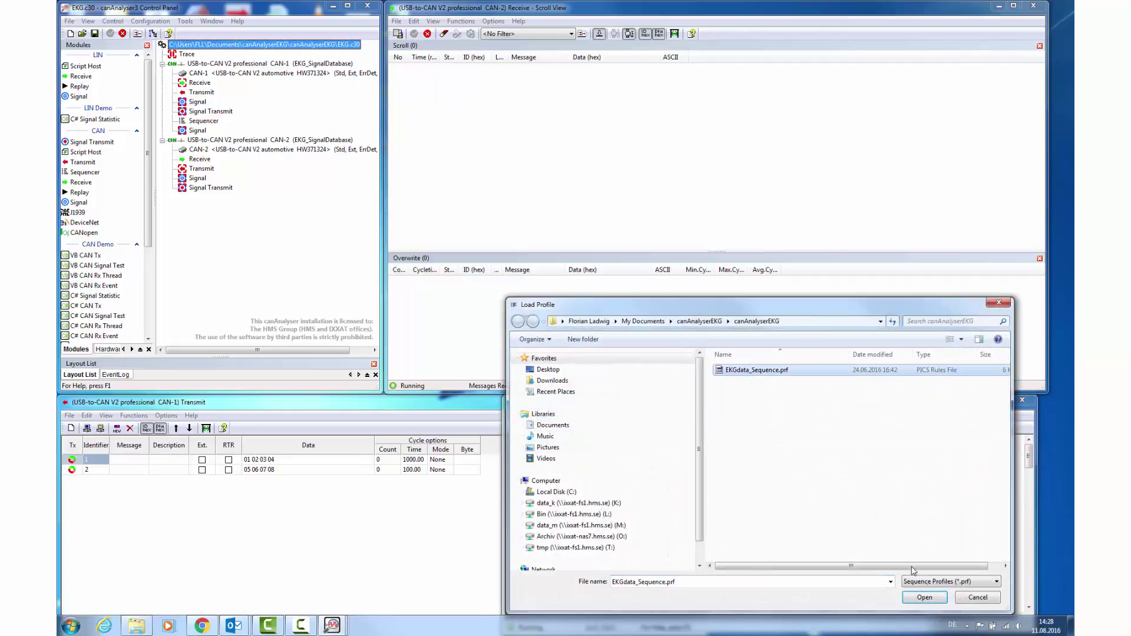
left_click(937, 597)
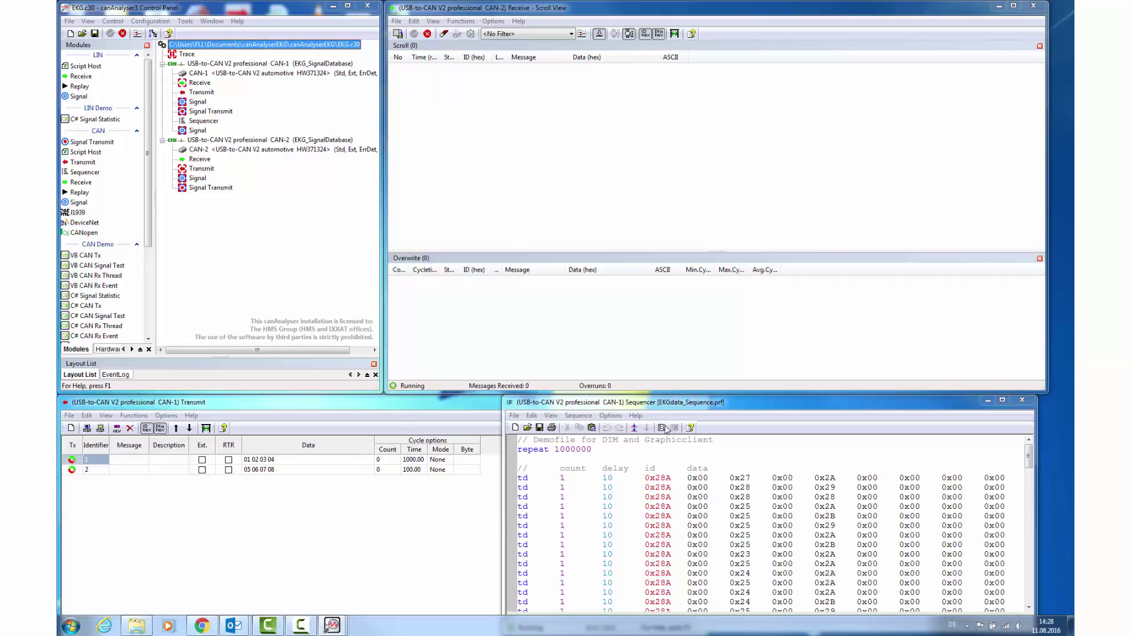
Step through the EKG sequence line by line in single-step mode.
left_click(634, 429)
left_click(634, 429)
left_click(646, 428)
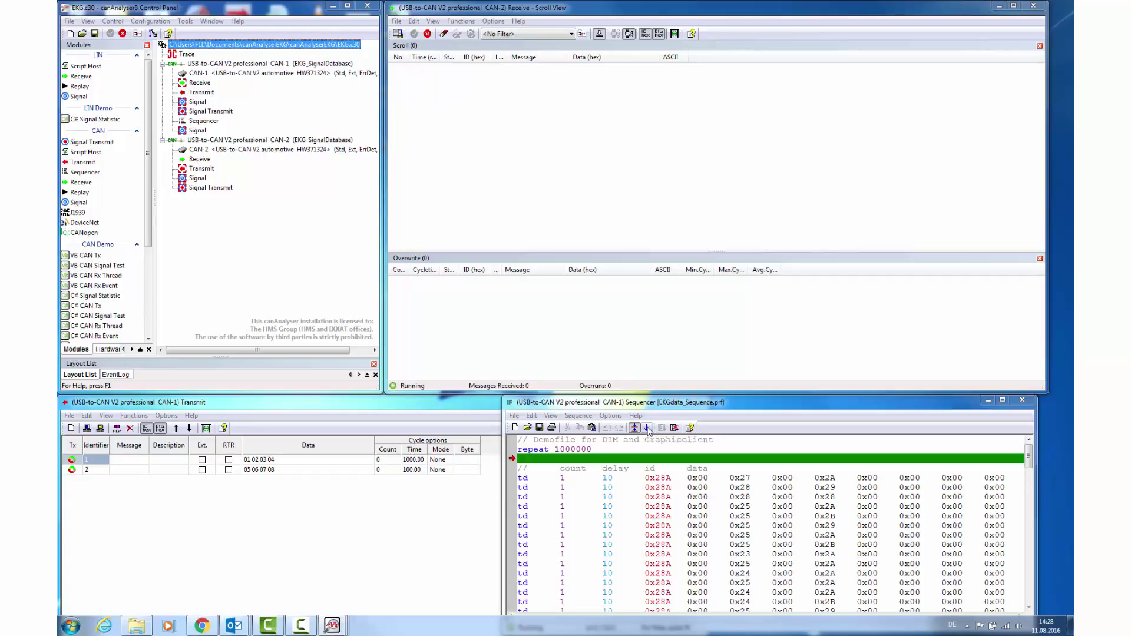
left_click(647, 428)
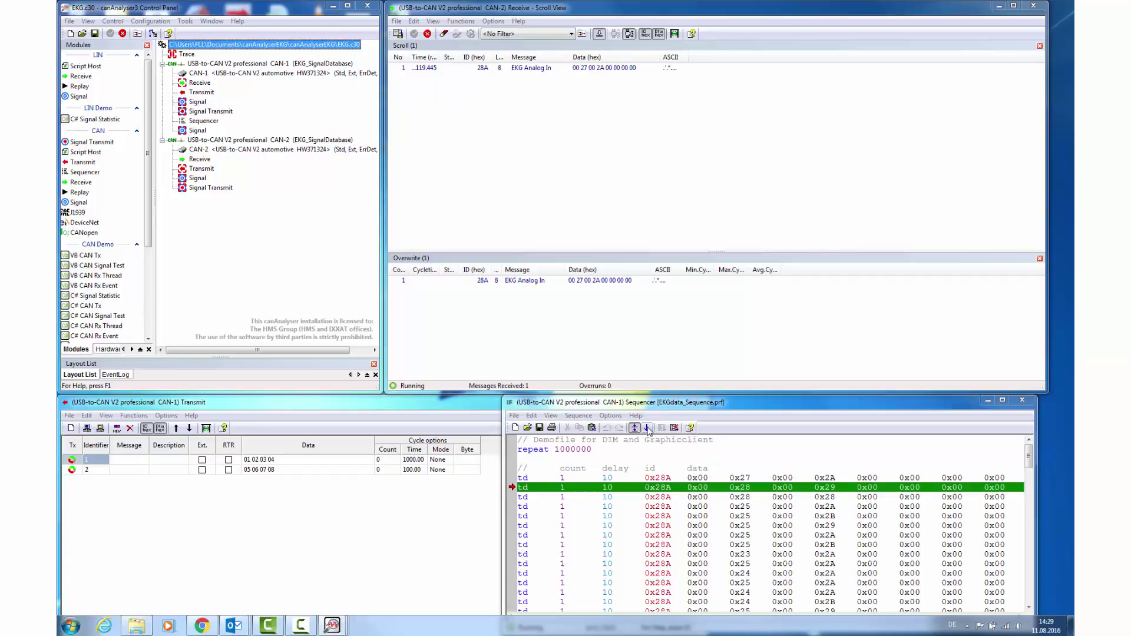
left_click(647, 429)
left_click(647, 428)
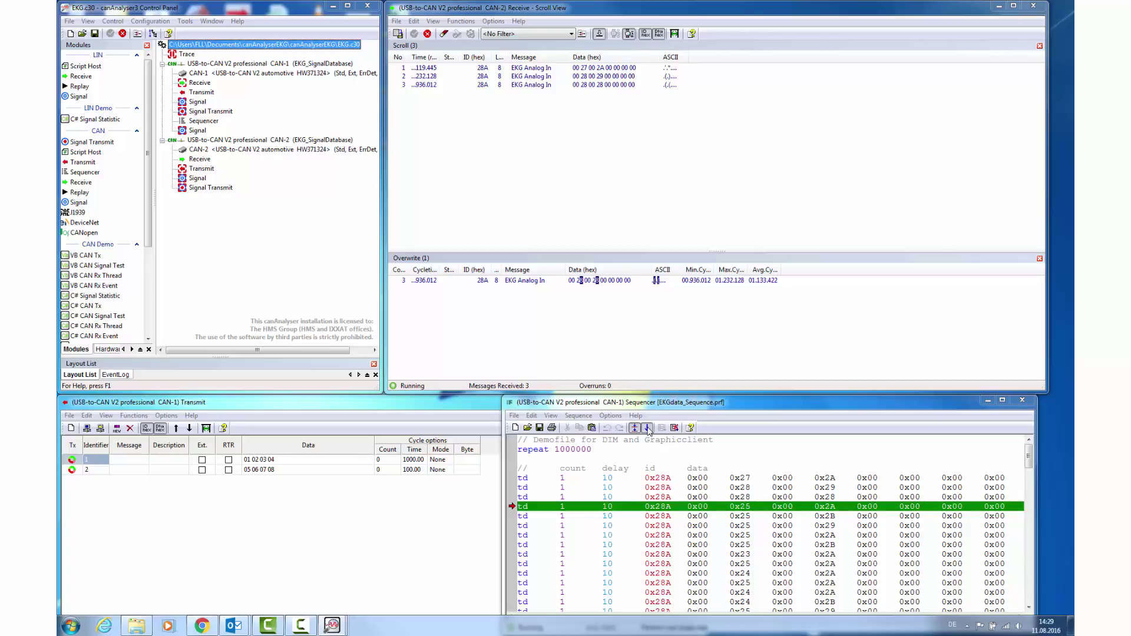
left_click(647, 428)
left_click(647, 429)
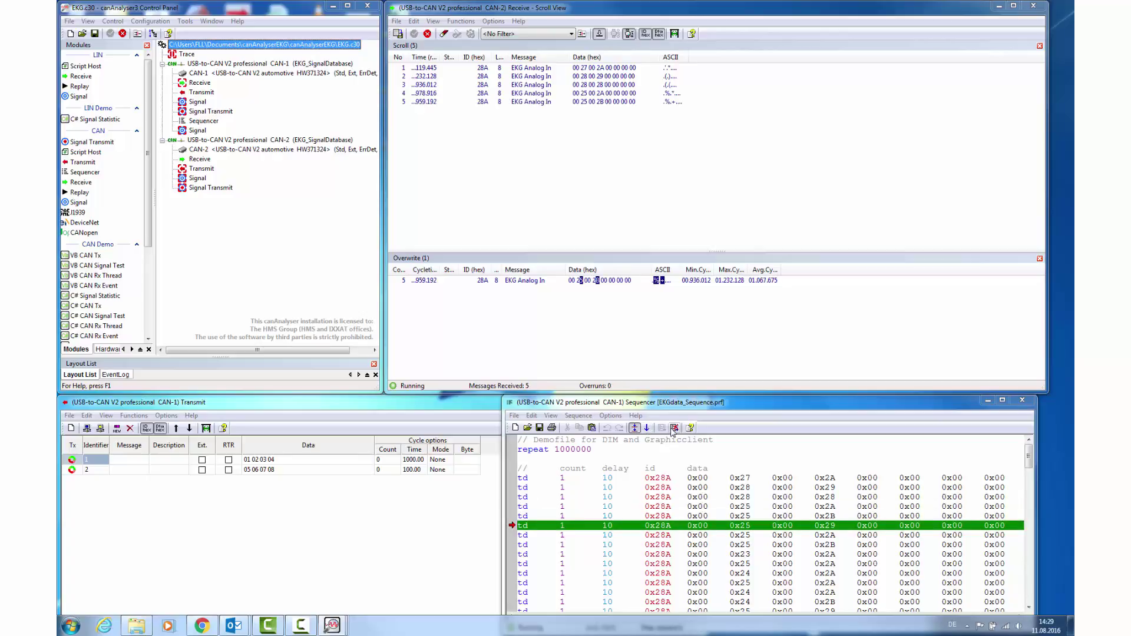
Reset and run the sequence continuously, and start cyclic sending of messages 1 and 2.
left_click(675, 430)
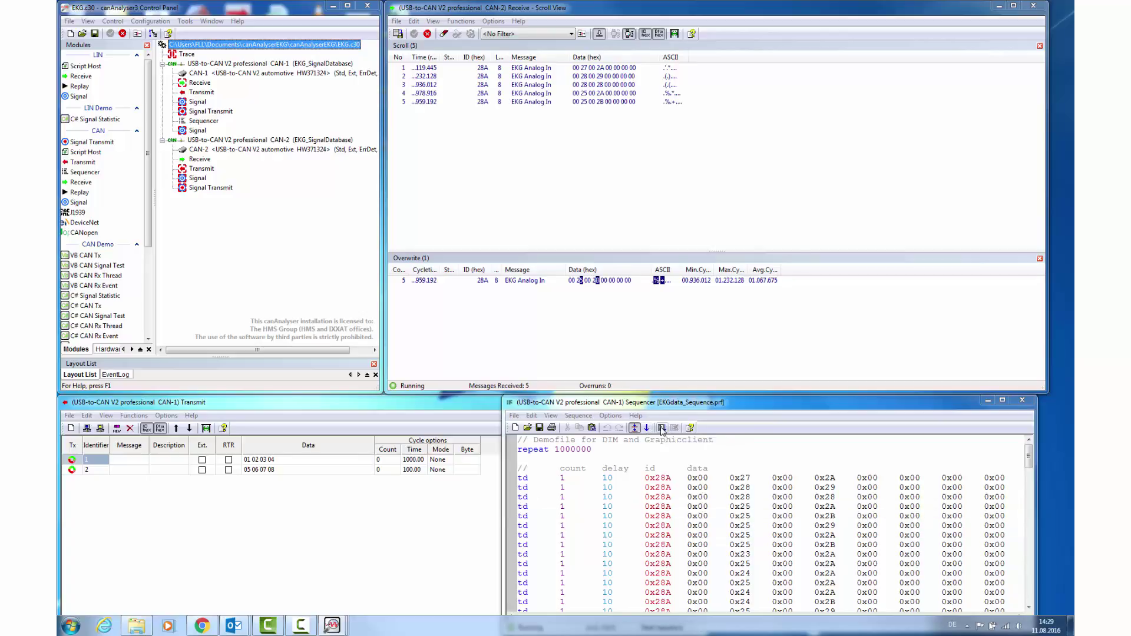
left_click(662, 430)
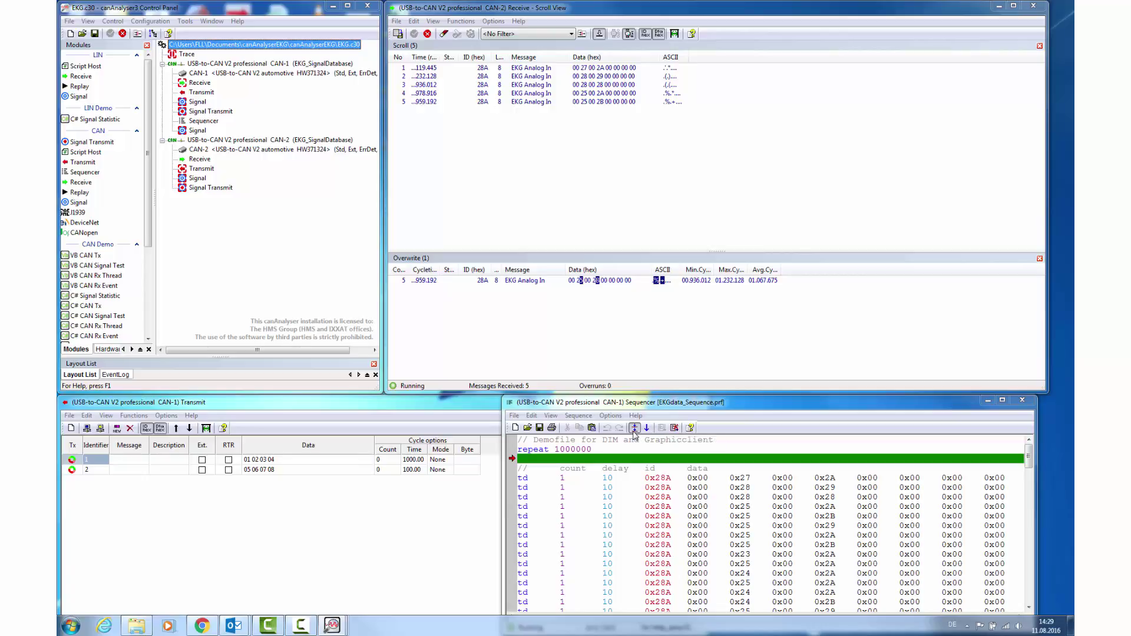
left_click(662, 429)
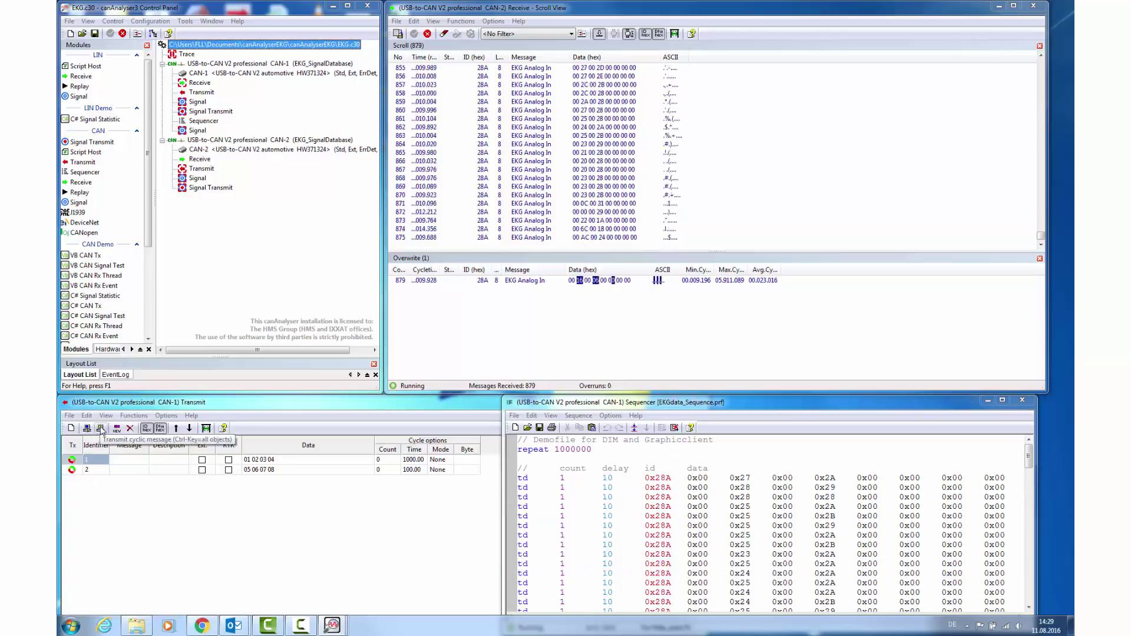
left_click(101, 430, "ctrl")
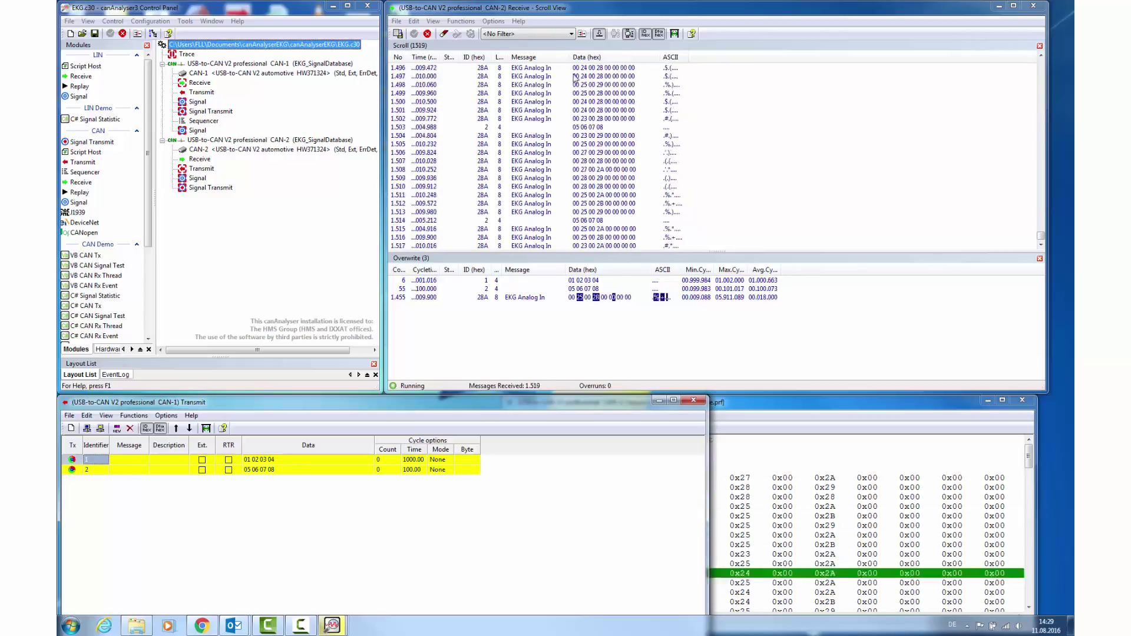
Add a new CAN.ID/Data Mask Filter named MASK1 in Available Filters.
left_click(582, 33)
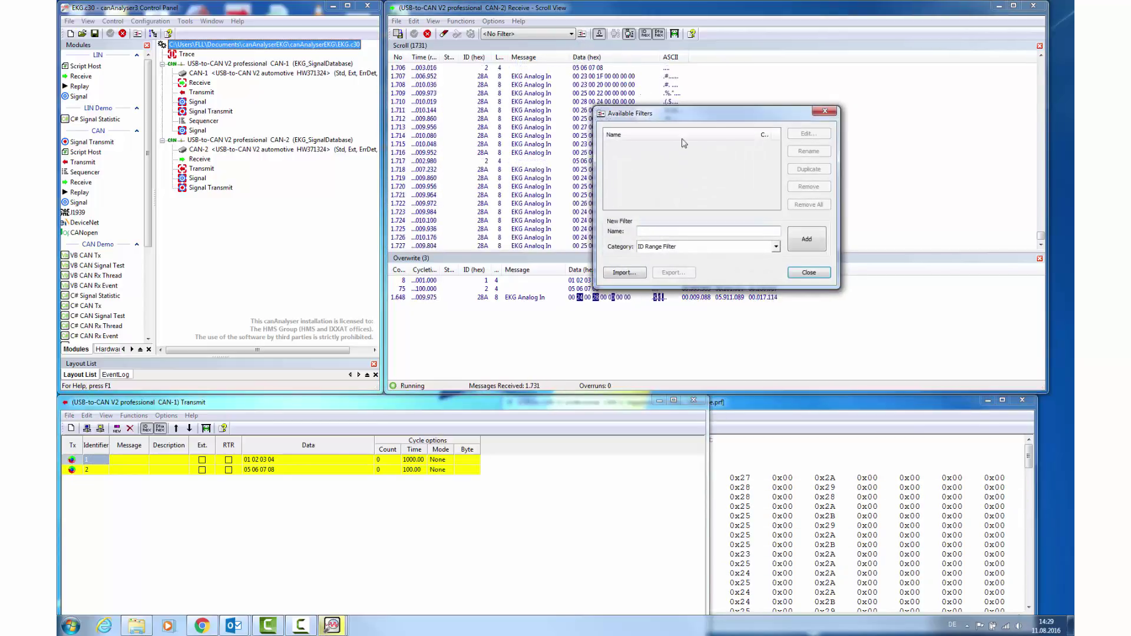
left_click(776, 247)
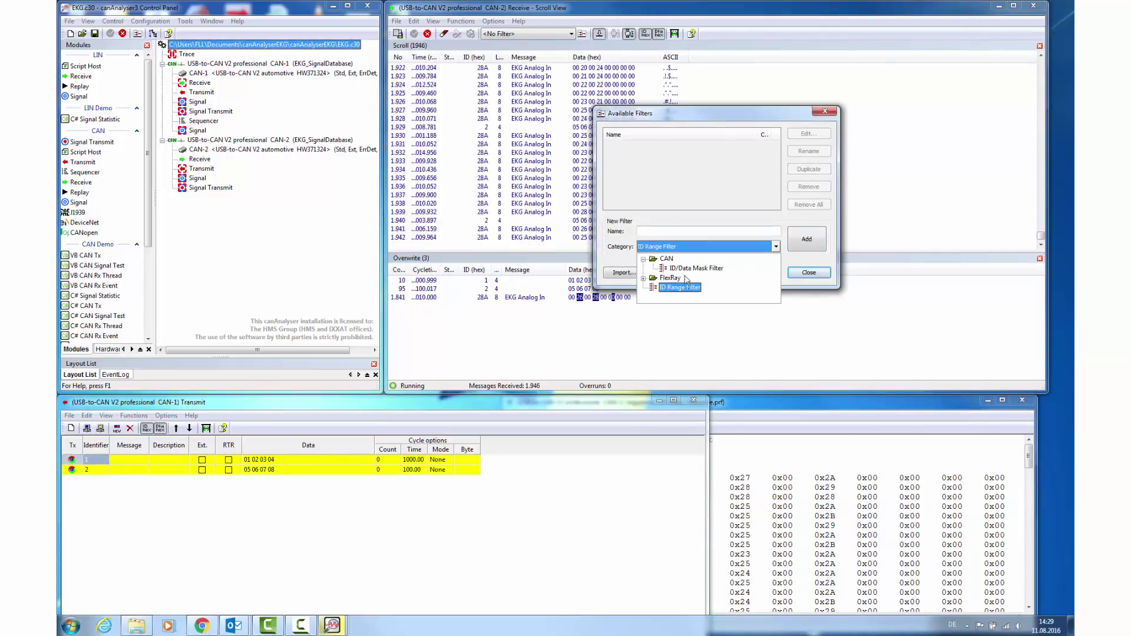
left_click(692, 268)
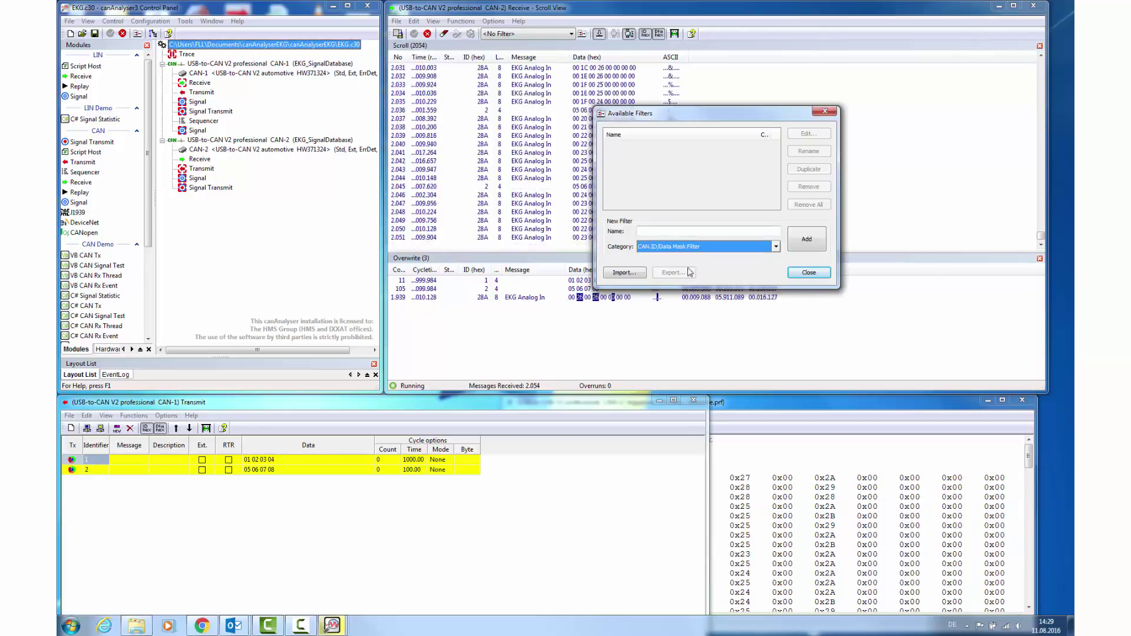
left_click(712, 230)
type("MAS")
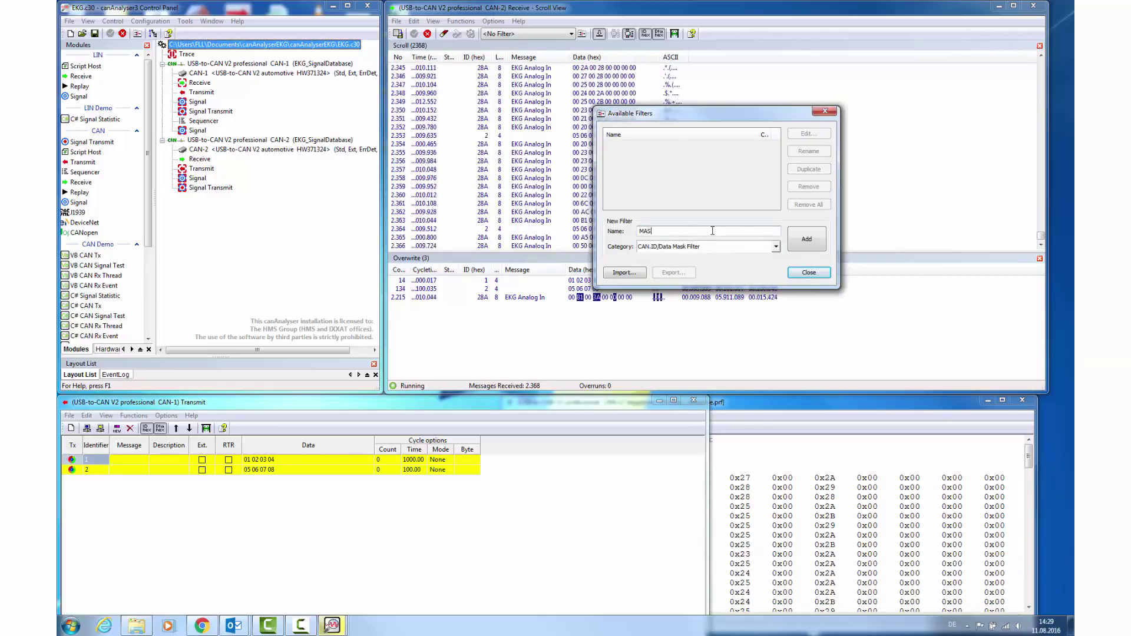
type("K1")
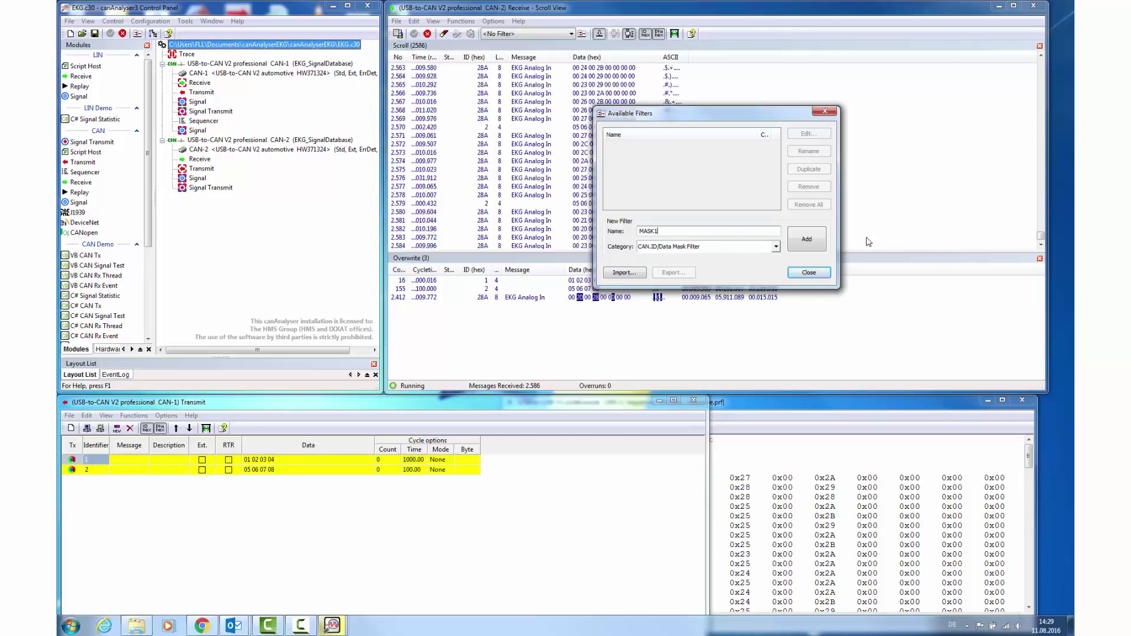
left_click(808, 239)
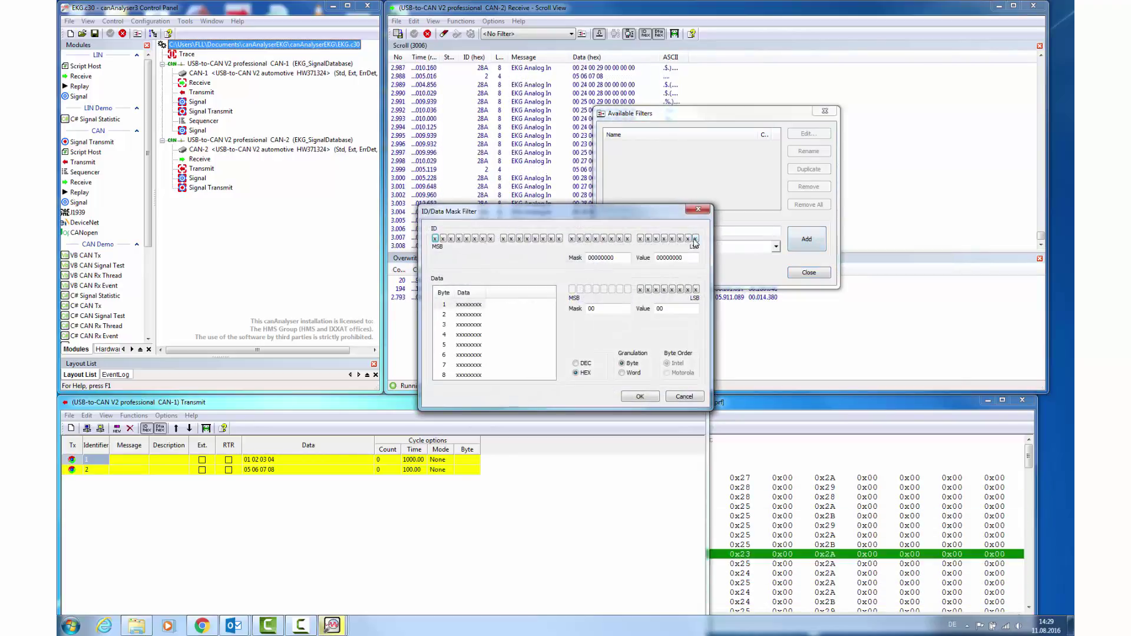
Save the MASK1 filter and apply it to the CAN-2 Receive view.
left_click(641, 397)
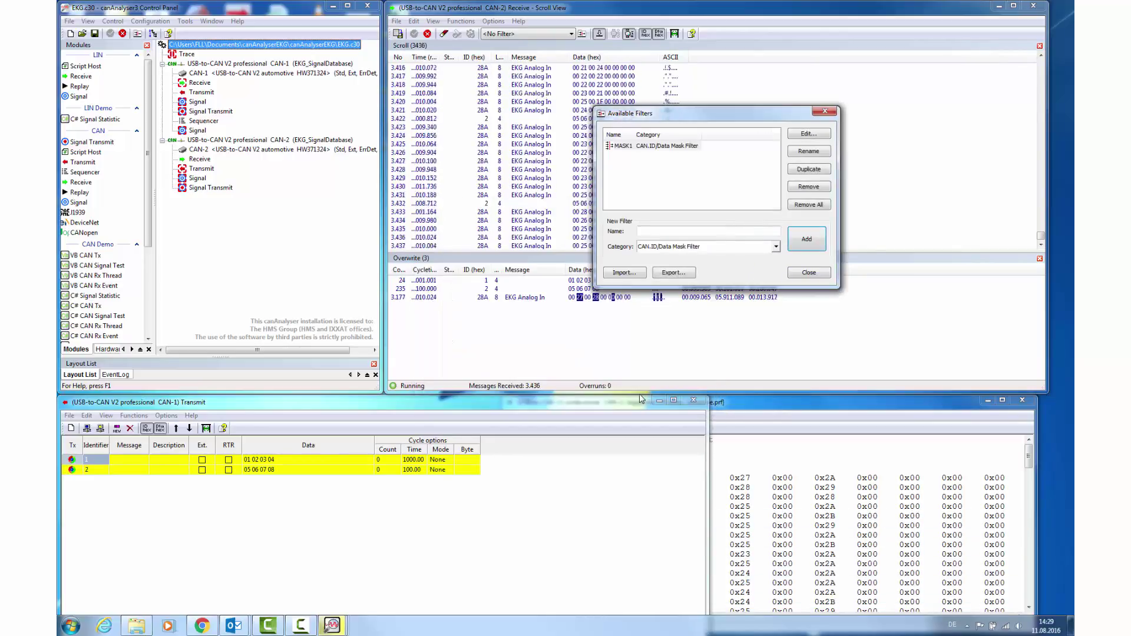
left_click(805, 274)
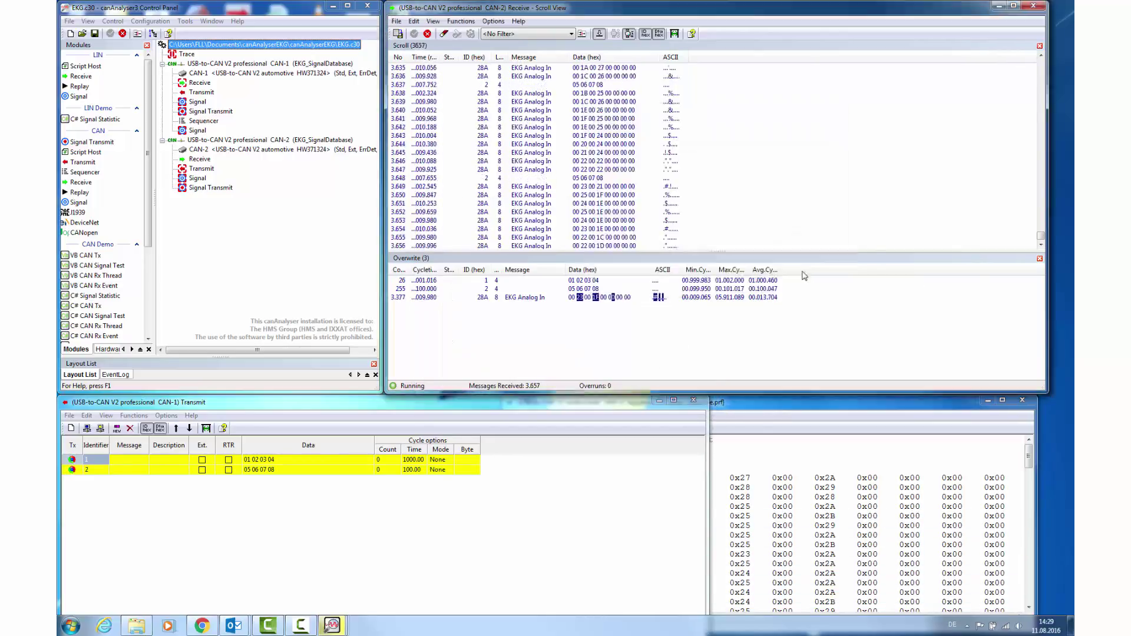
left_click(564, 34)
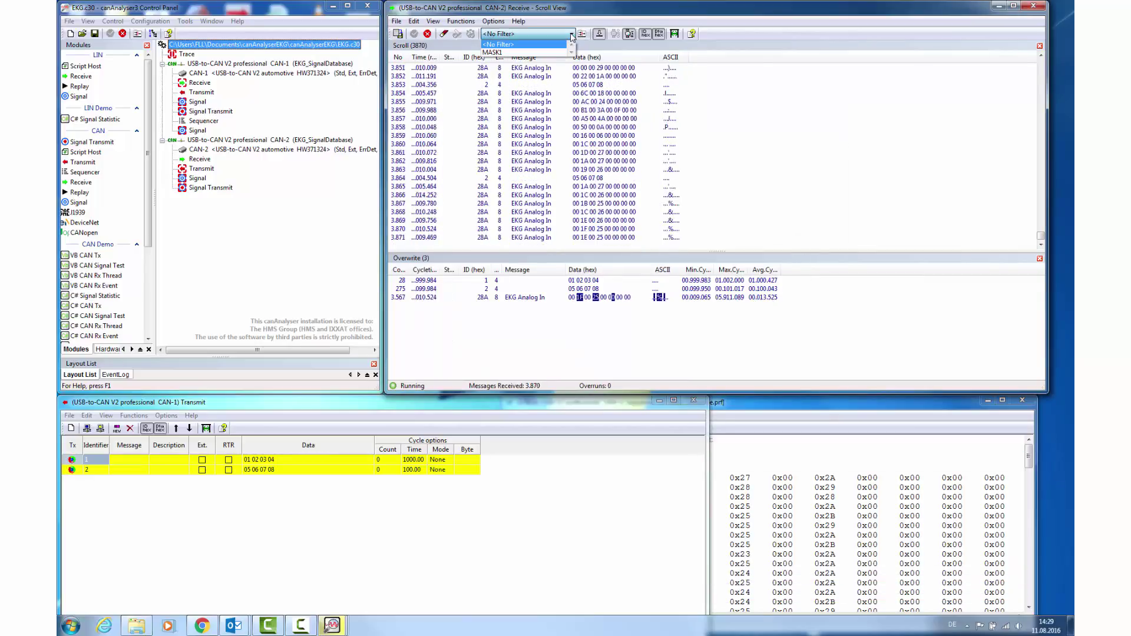
left_click(509, 53)
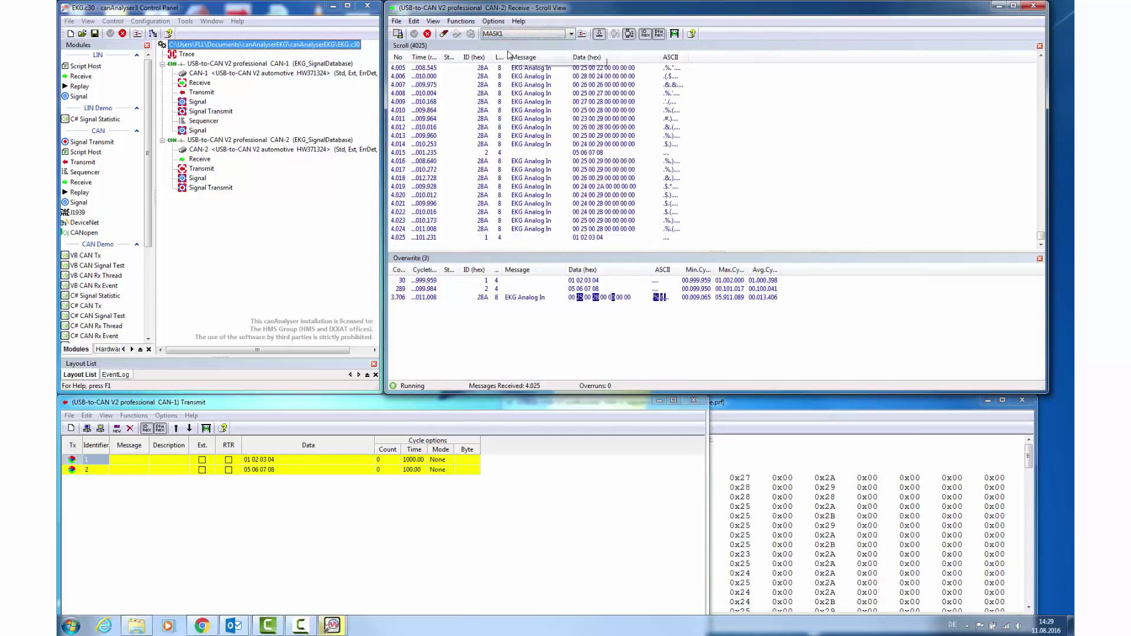
Clear the received messages and set the receive view back to <No Filter>.
left_click(443, 35)
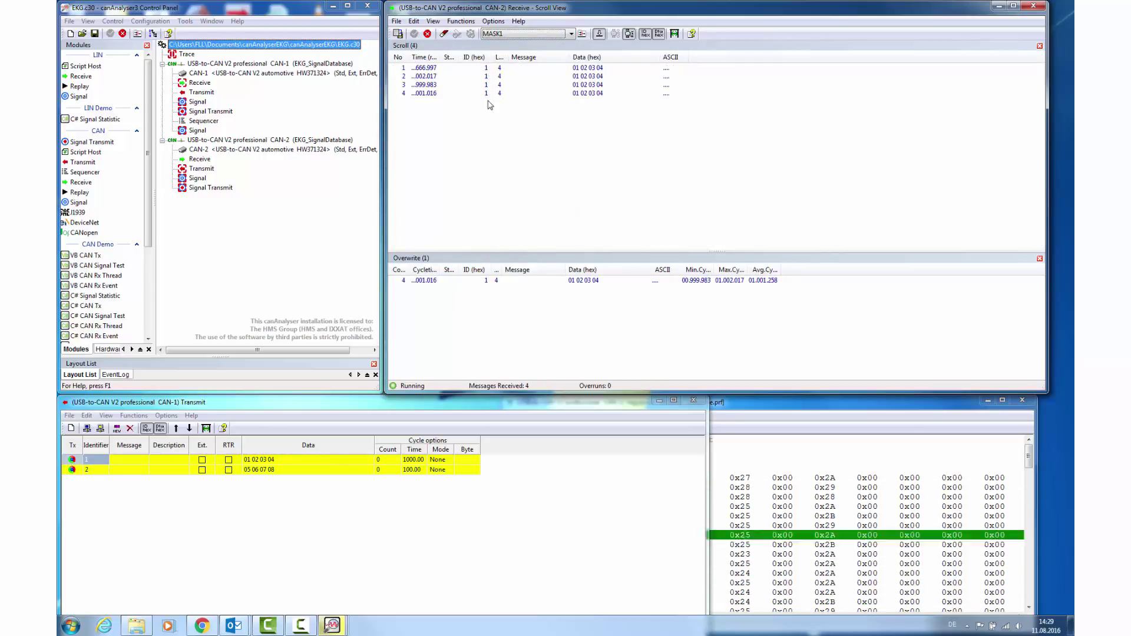
left_click(572, 35)
left_click(521, 45)
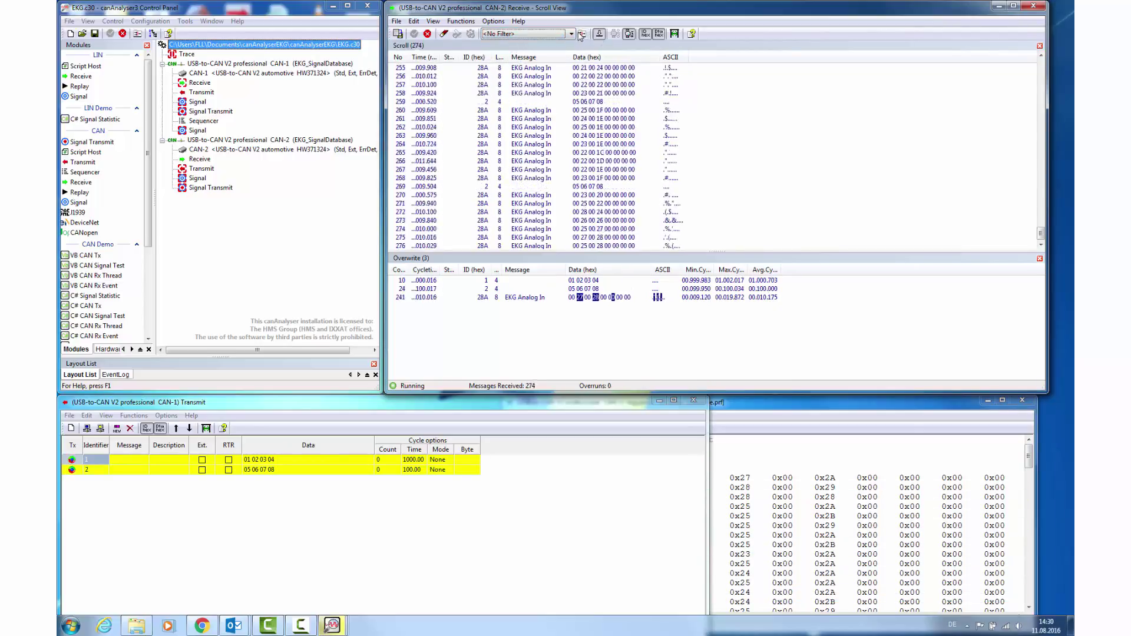
Begin a new ID Range Filter named ID1_2 in Available Filters.
left_click(599, 34)
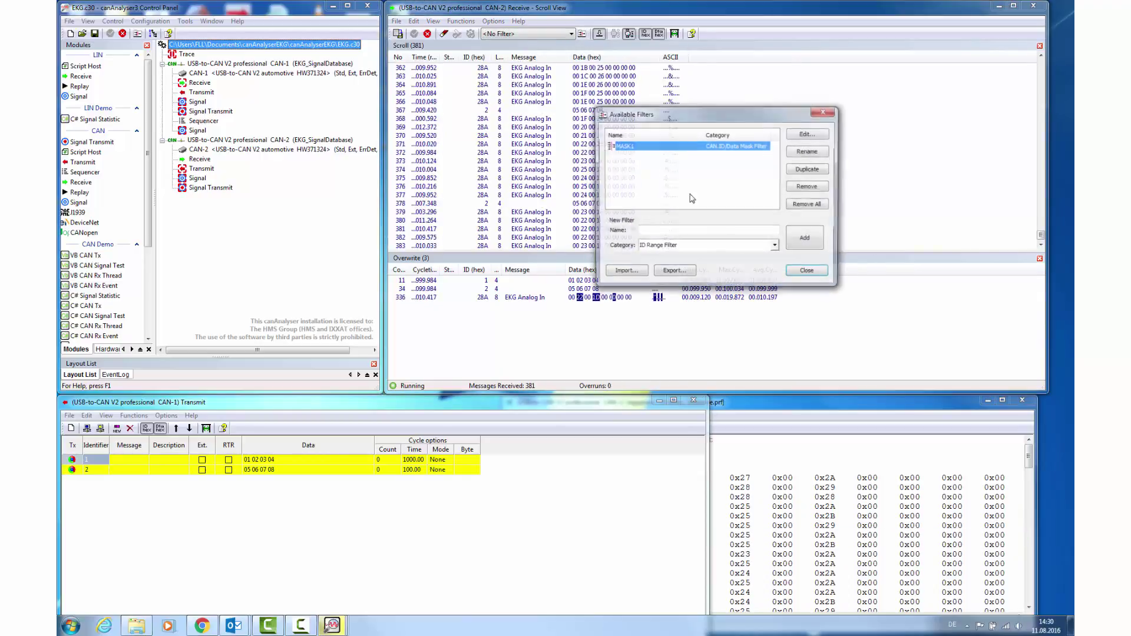
left_click(775, 246)
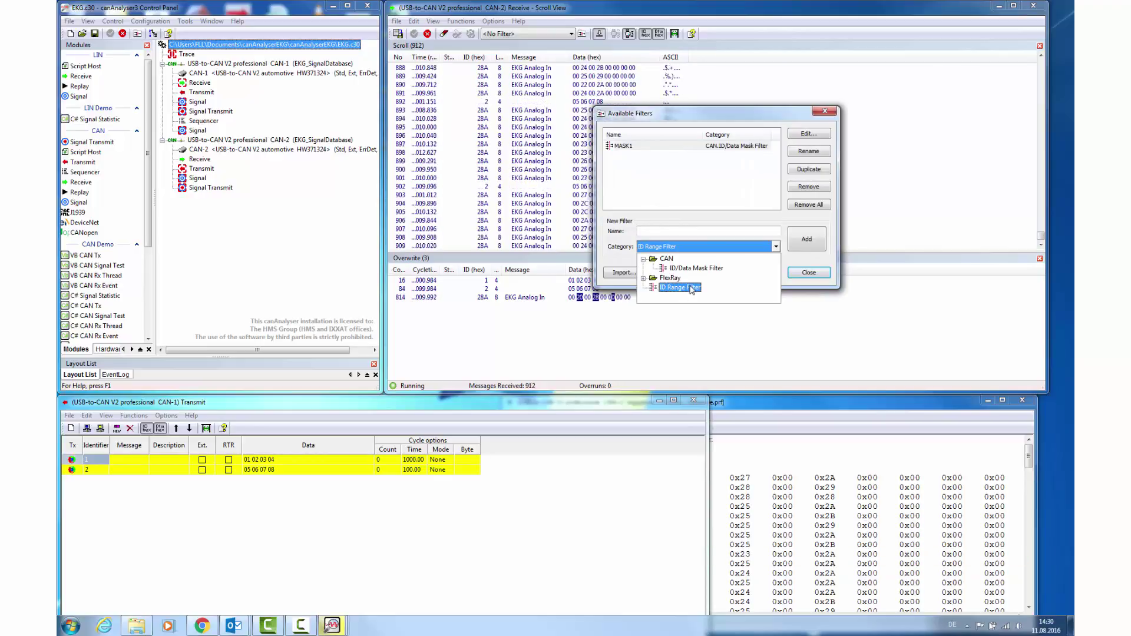
left_click(683, 288)
left_click(660, 230)
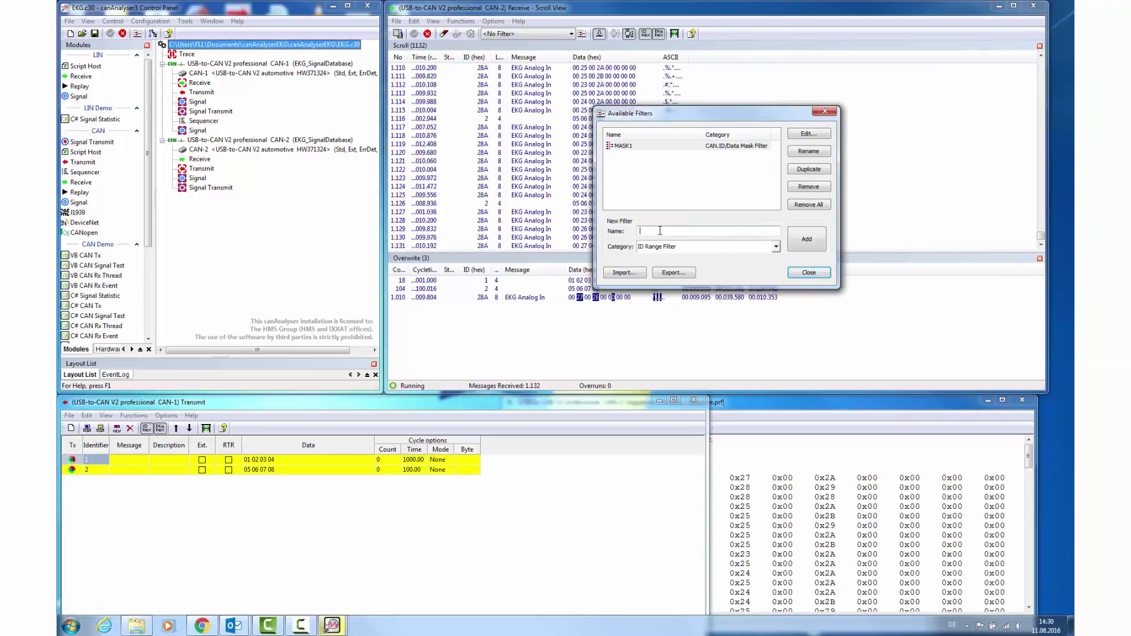
type("ID")
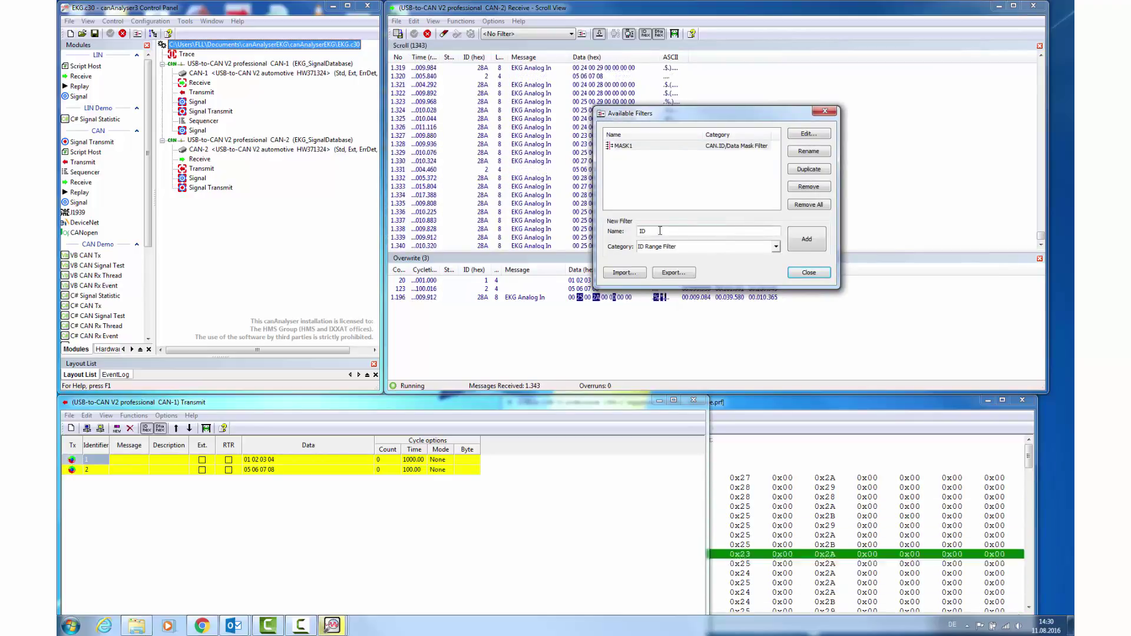
type("1_2")
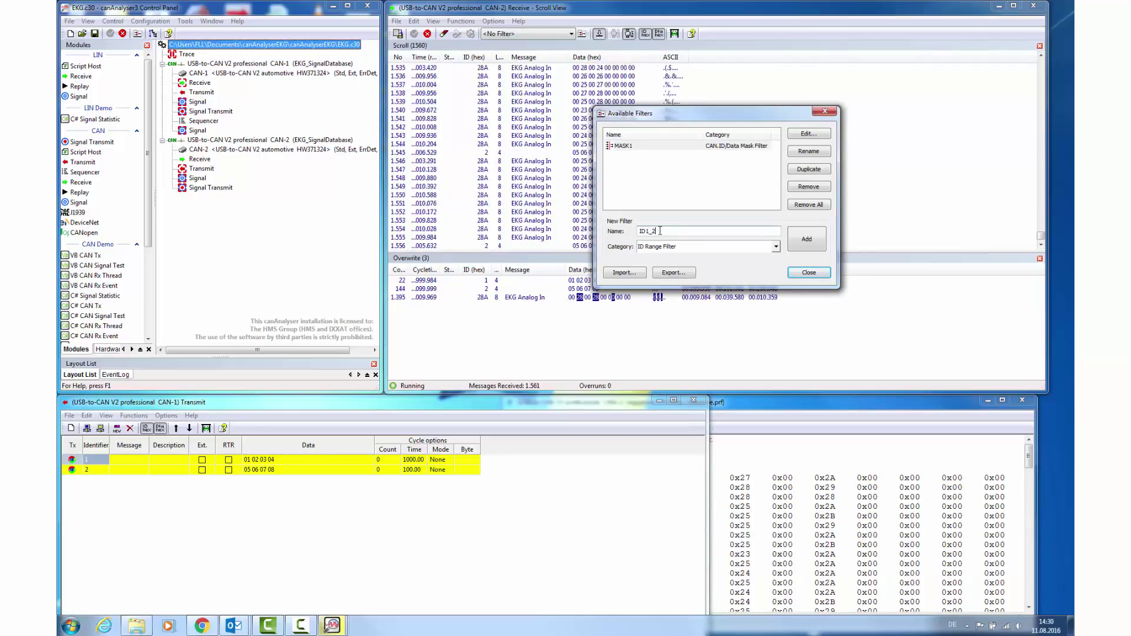
Make ID1_2 accept only decimal IDs 1 and 2 (+1,2) and reject all others.
left_click(804, 240)
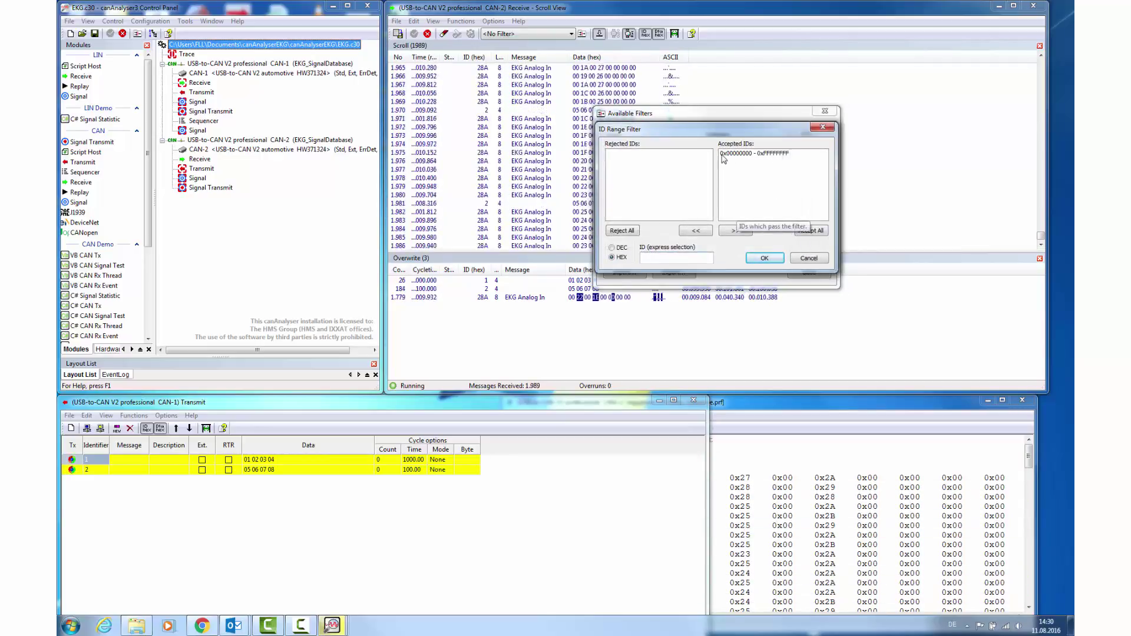
left_click(750, 154)
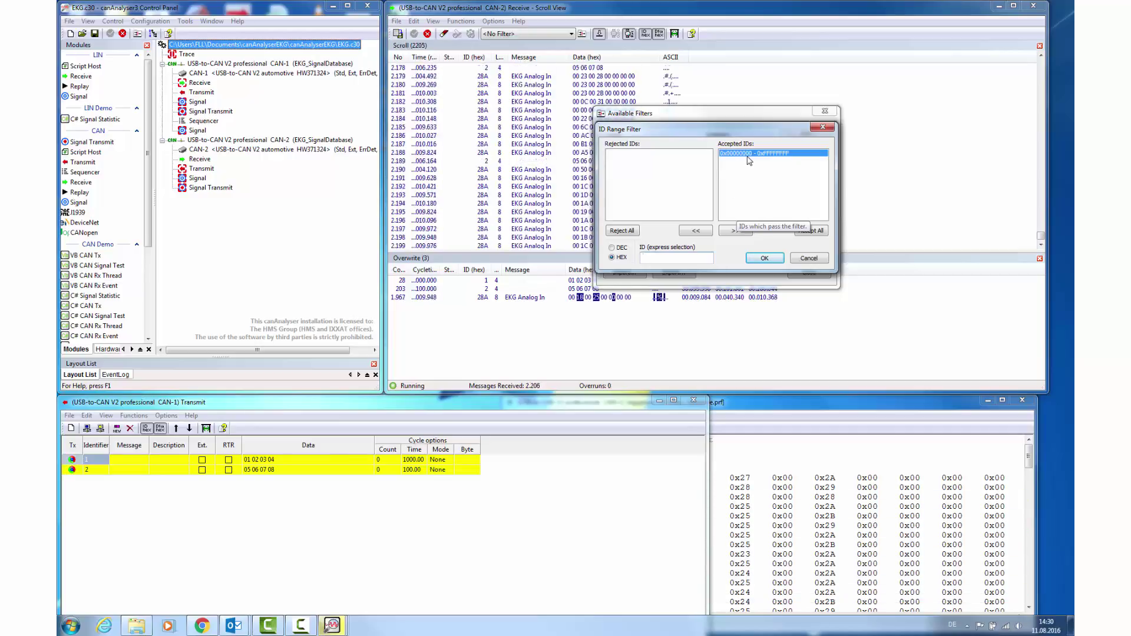
left_click(697, 230)
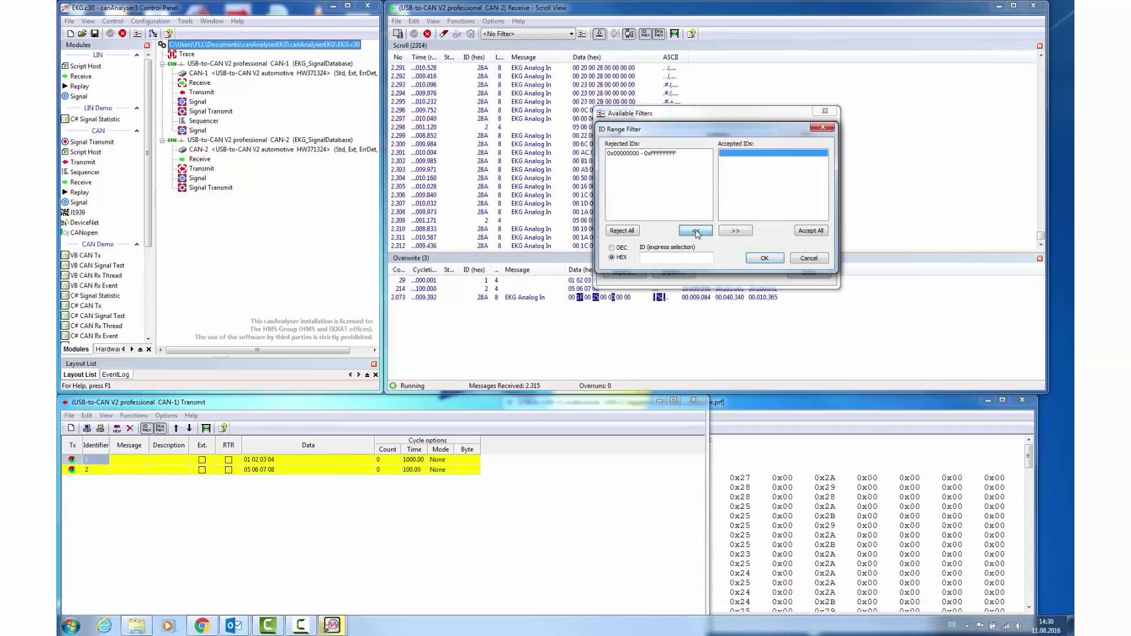
left_click(612, 248)
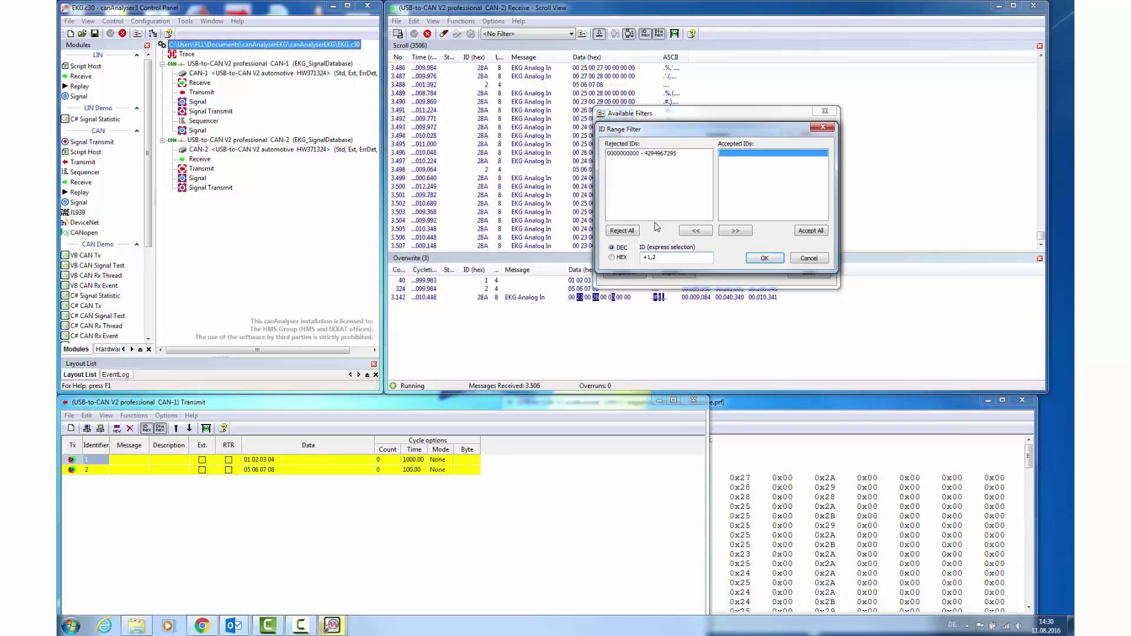
key("Return")
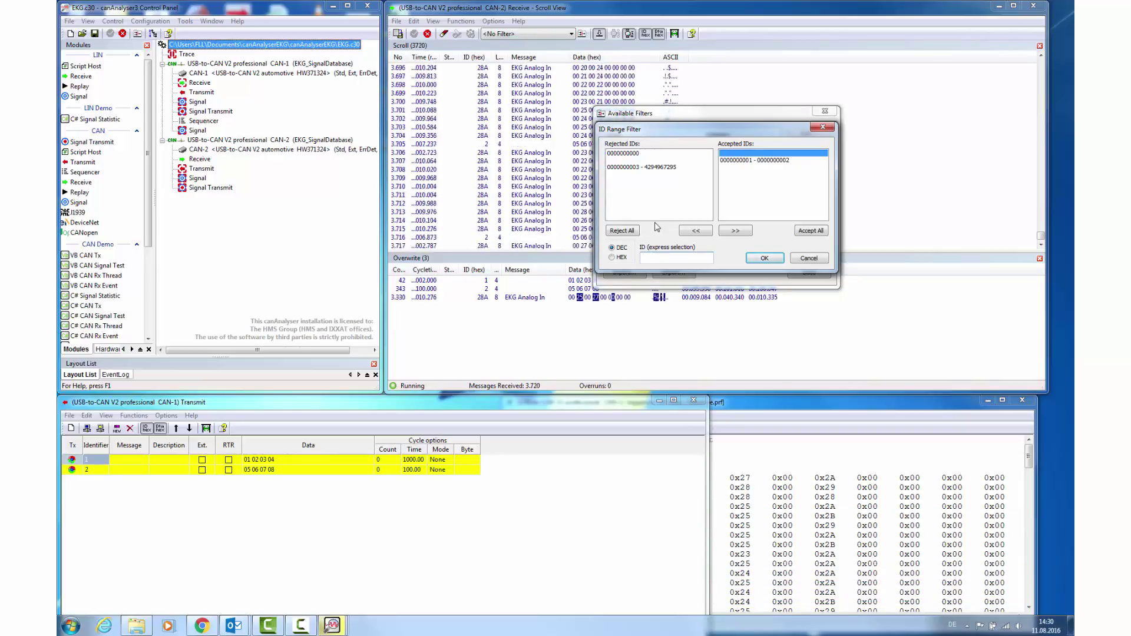
left_click(764, 258)
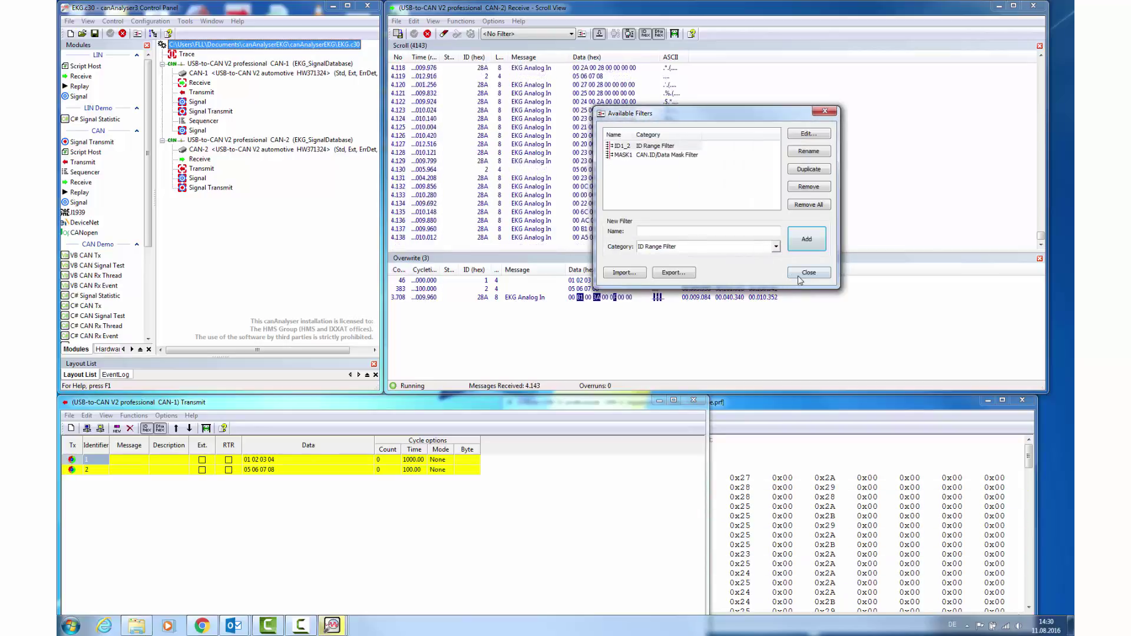
Close Available Filters and apply ID1_2 to the CAN-2 Receive view.
left_click(808, 273)
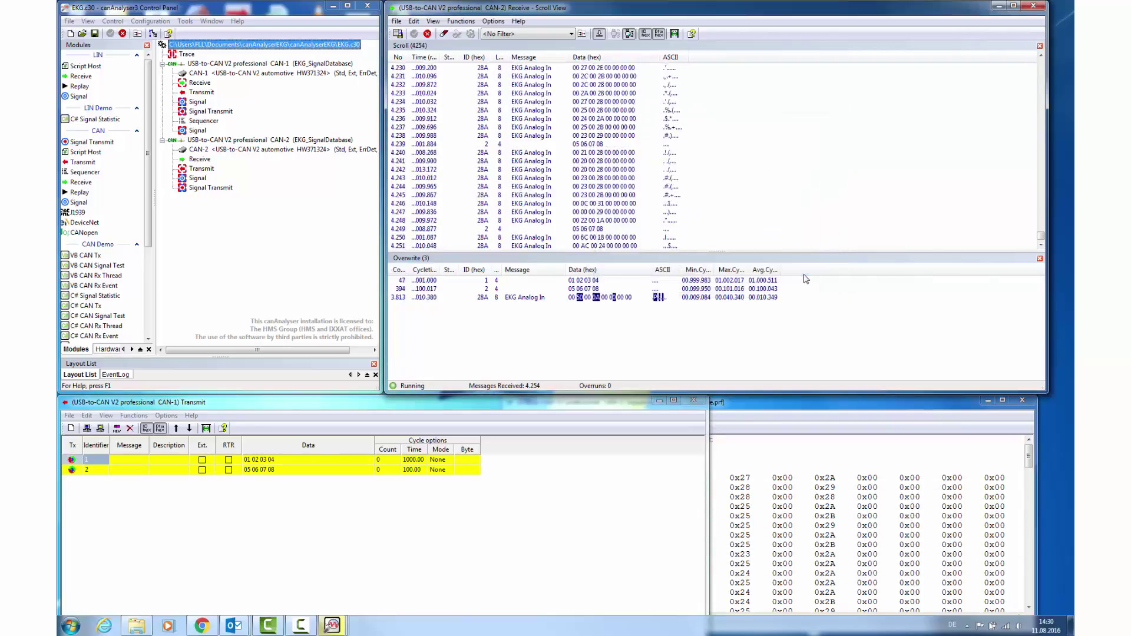
left_click(571, 34)
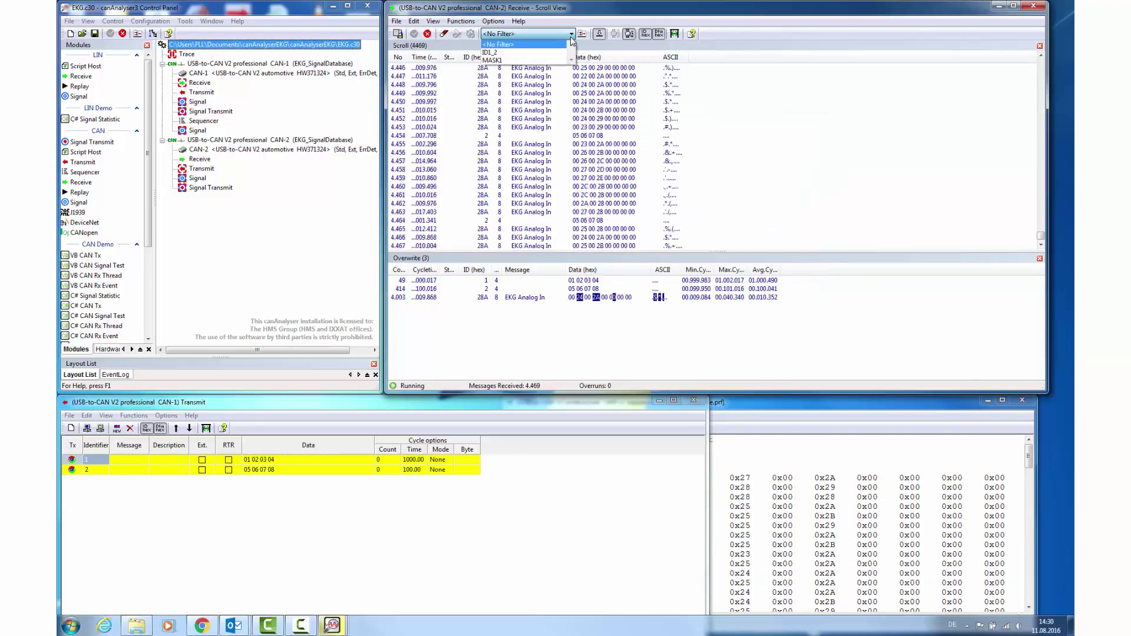
left_click(492, 52)
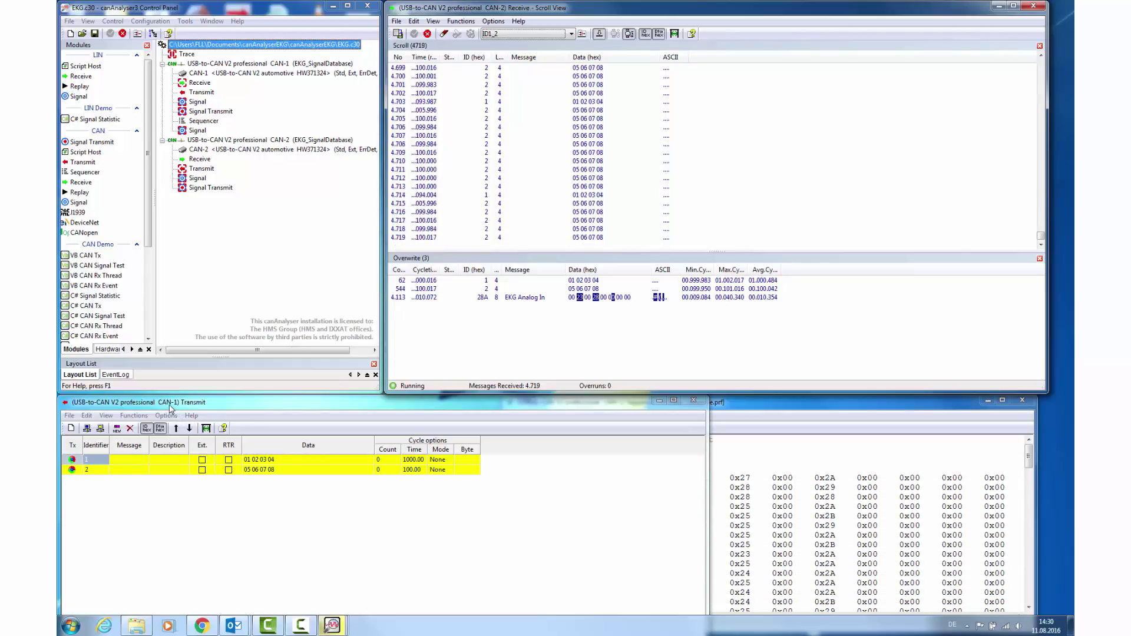
Stop all cyclic transmit messages and reset the receive view to <No Filter>.
left_click(100, 430)
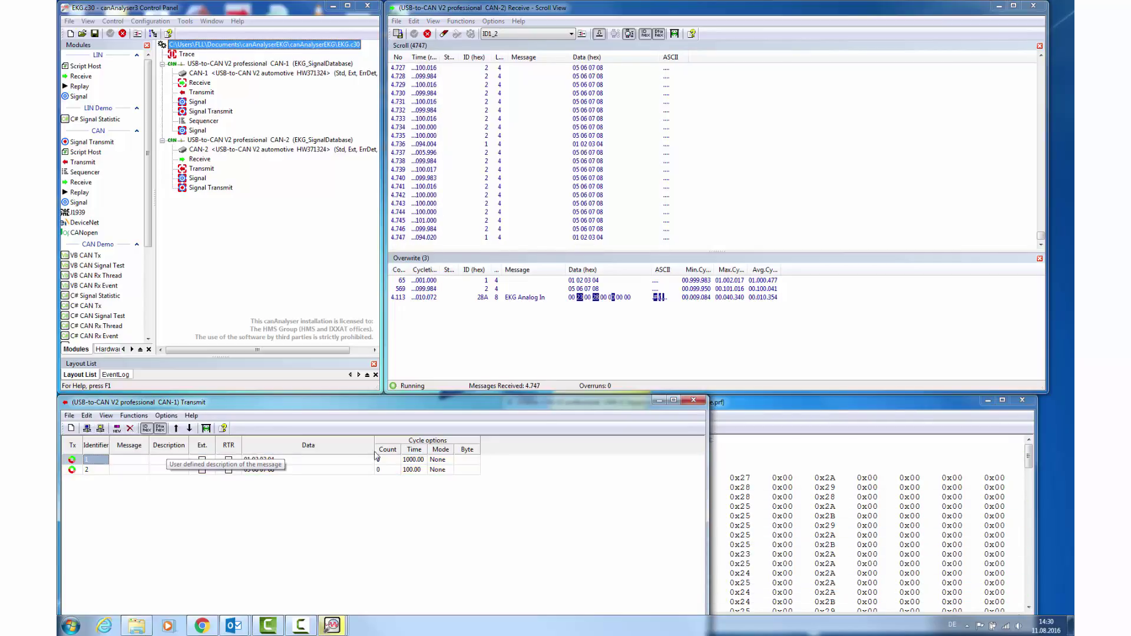
left_click(788, 407)
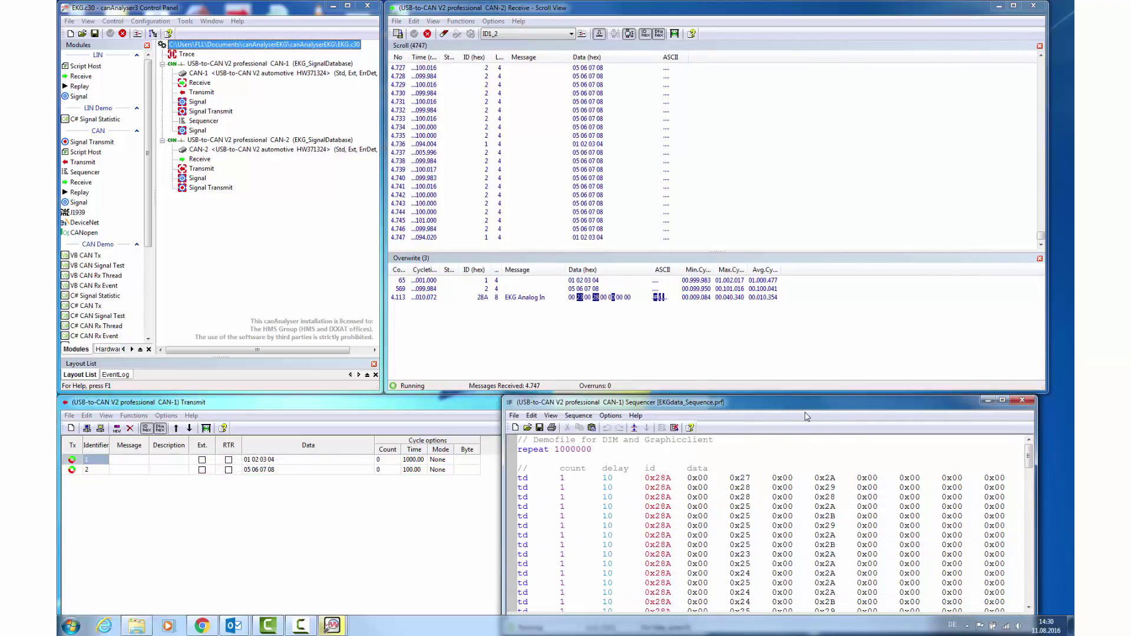
left_click(571, 36)
left_click(526, 44)
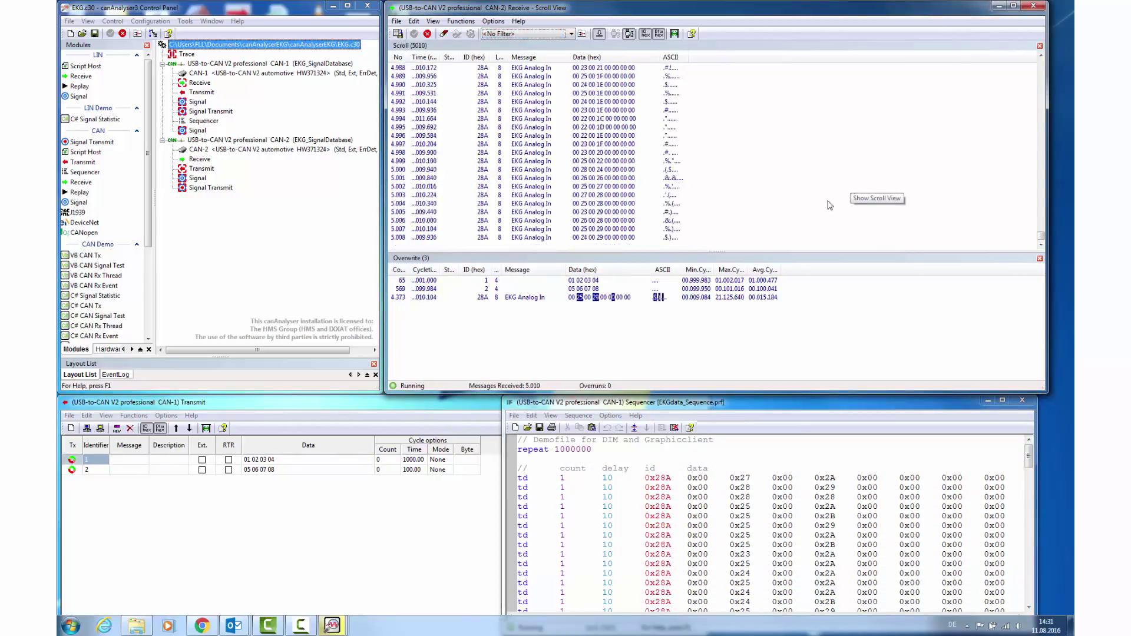
Stop the running sequence and close canAnalyser3 without saving EKG.c30.
left_click(675, 428)
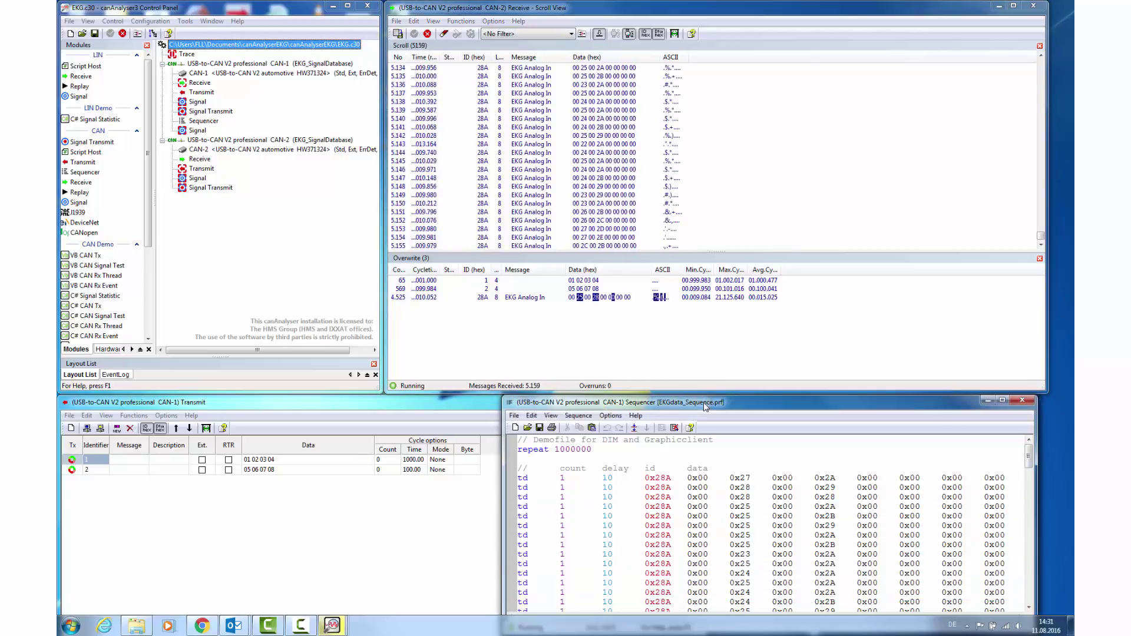
left_click(674, 428)
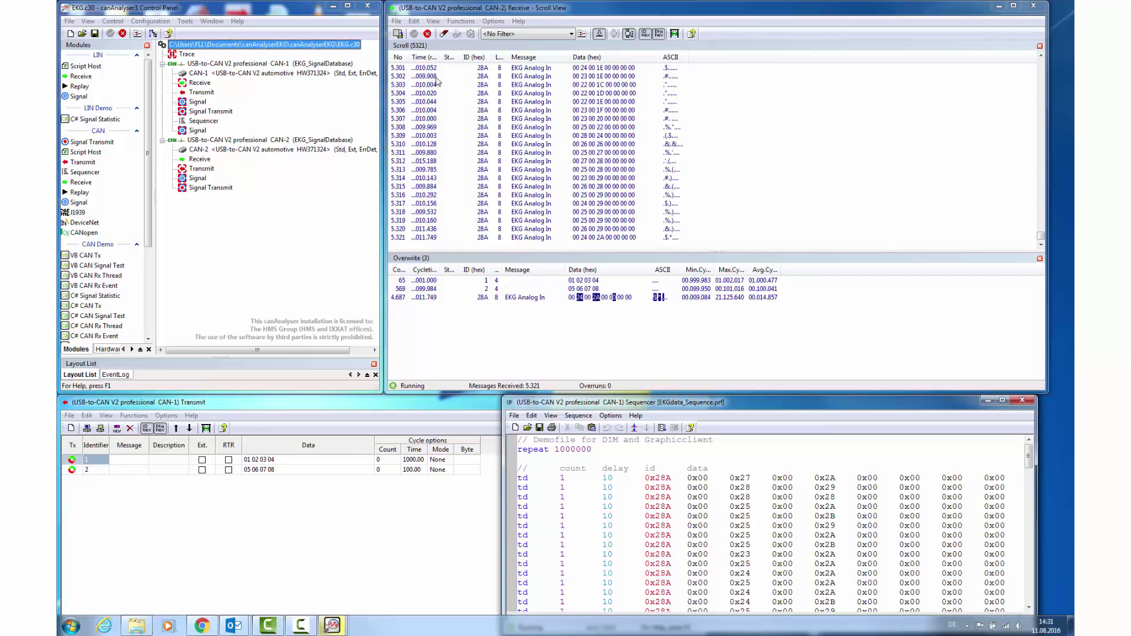
left_click(370, 7)
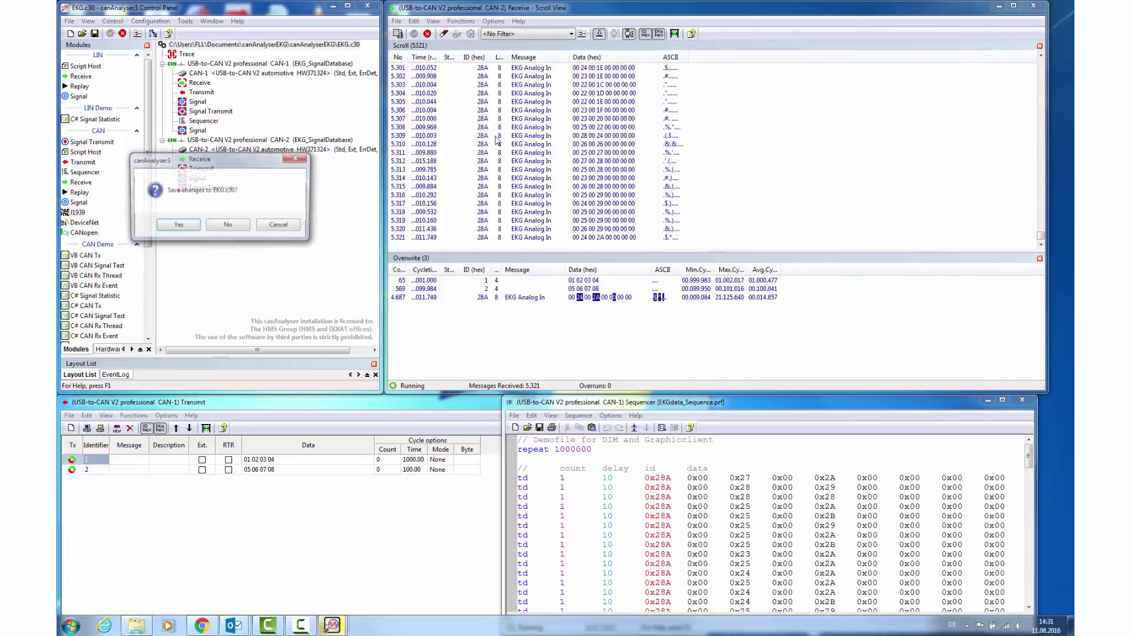
left_click(237, 228)
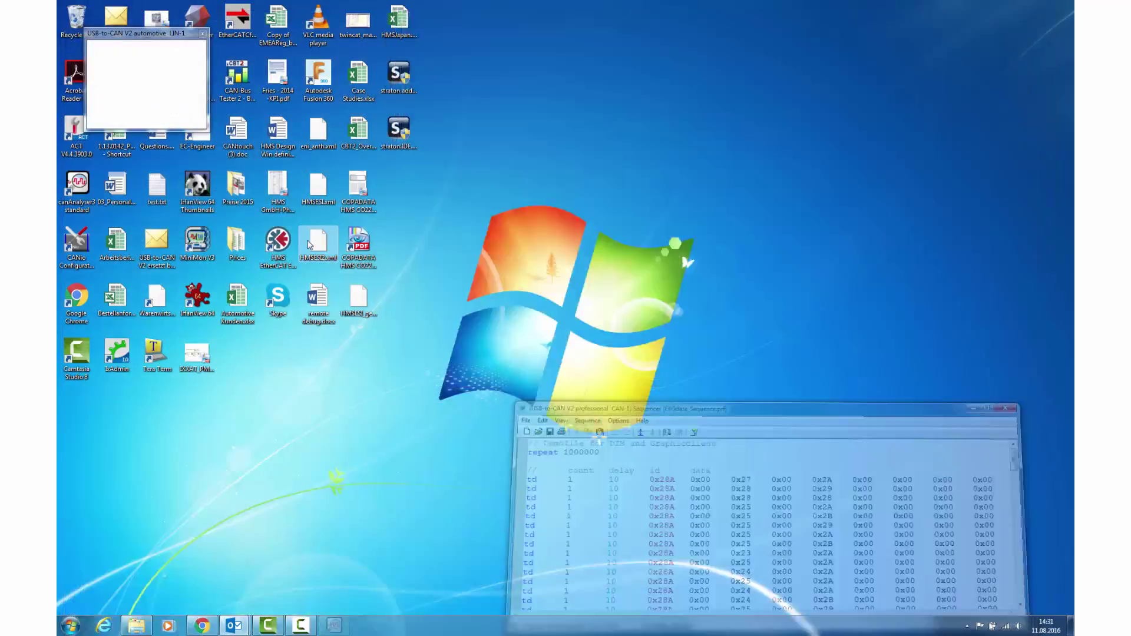